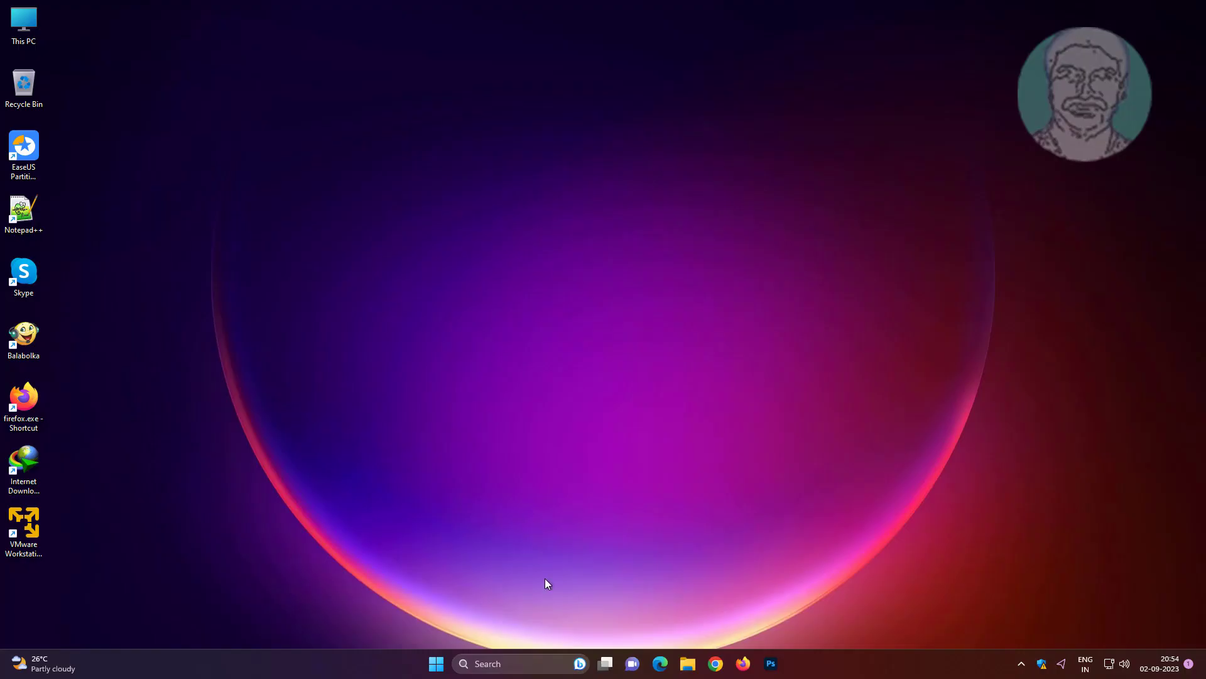
- Search 'regedit', run Registry Editor as administrator, and collapse HKEY_LOCAL_MACHINE
click(493, 663)
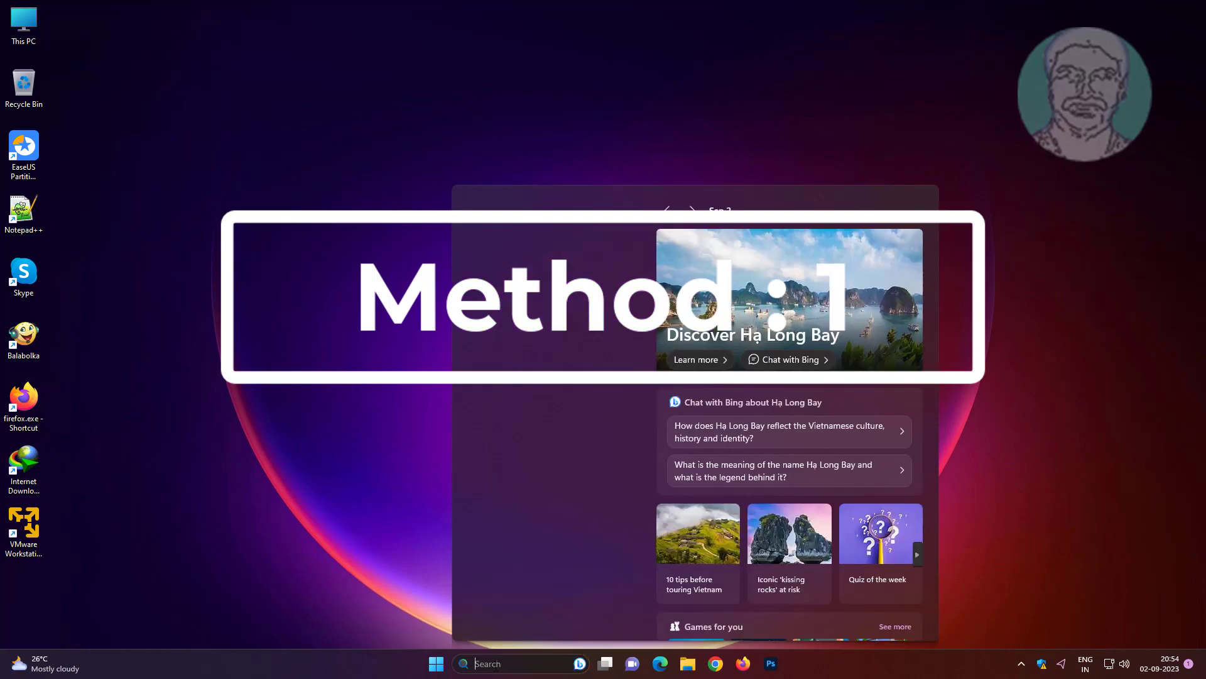
text(regedit)
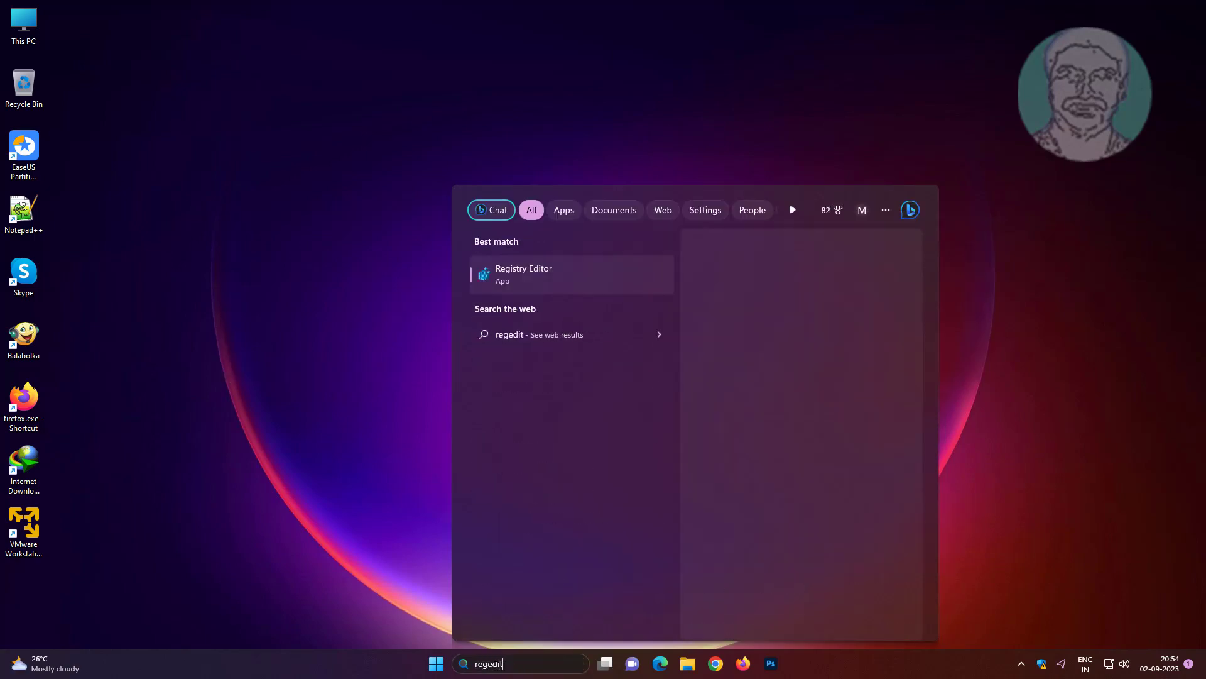
right_click(552, 271)
click(602, 286)
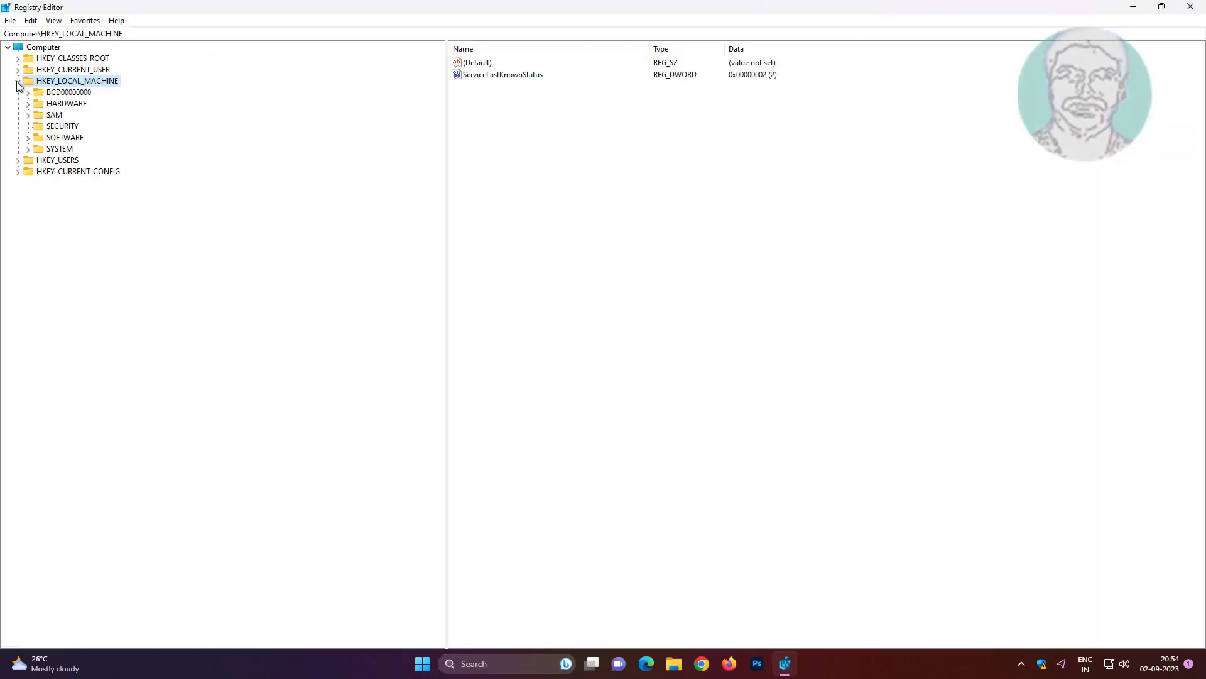
click(17, 81)
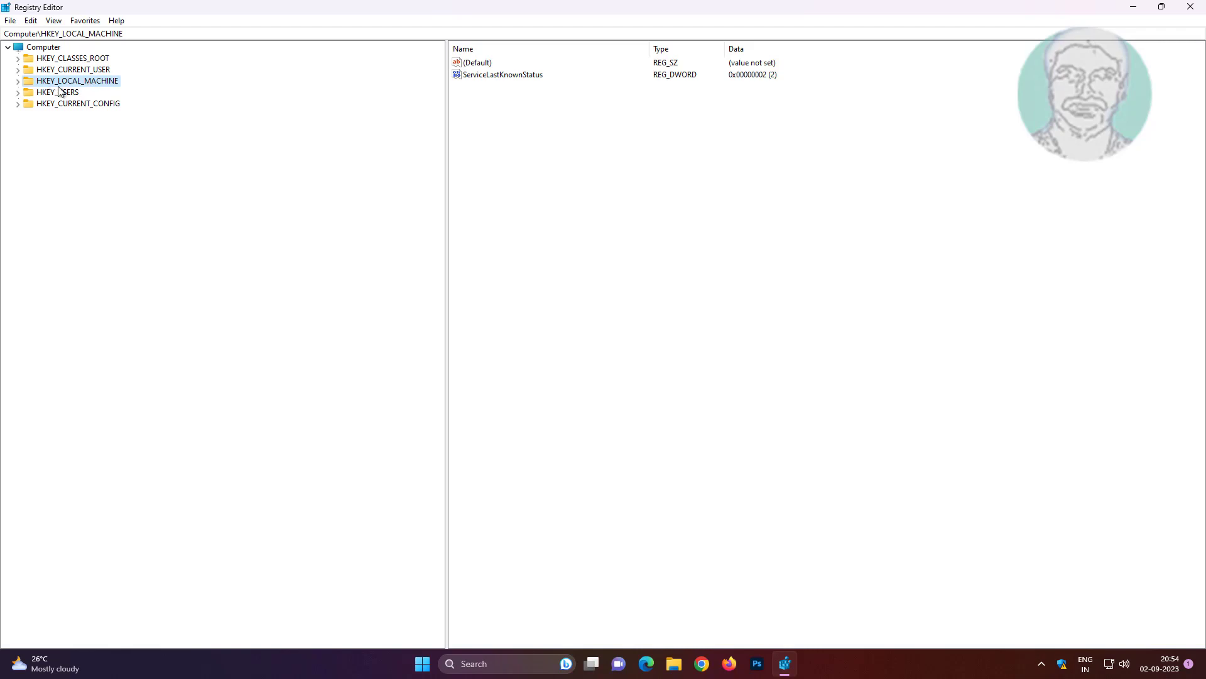
- Expand HKEY_LOCAL_MACHINE > SYSTEM > CurrentControlSet > Services to list the service keys
click(17, 81)
click(63, 149)
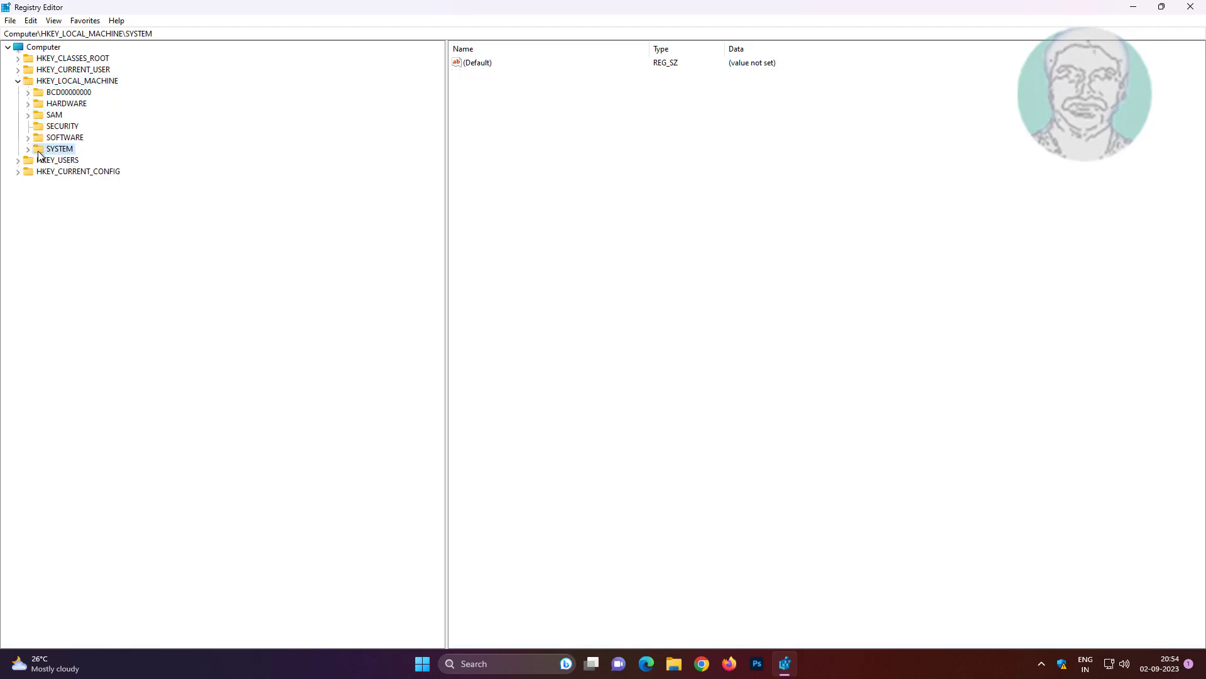
click(28, 149)
click(94, 194)
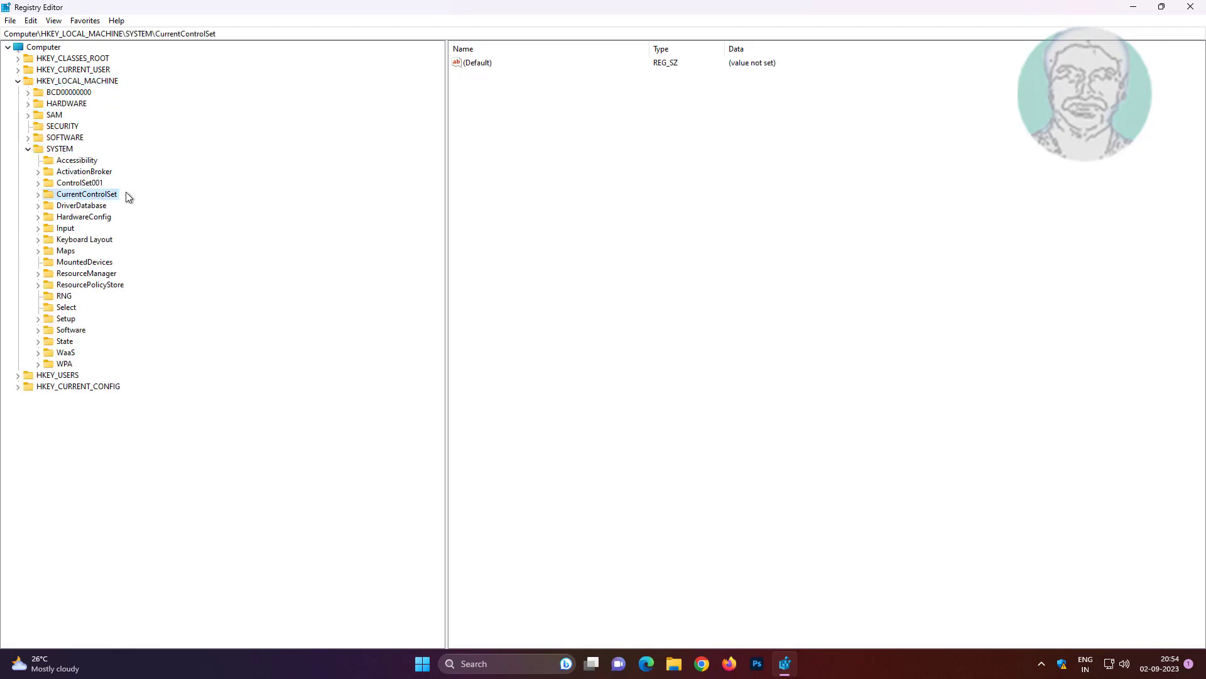
click(38, 194)
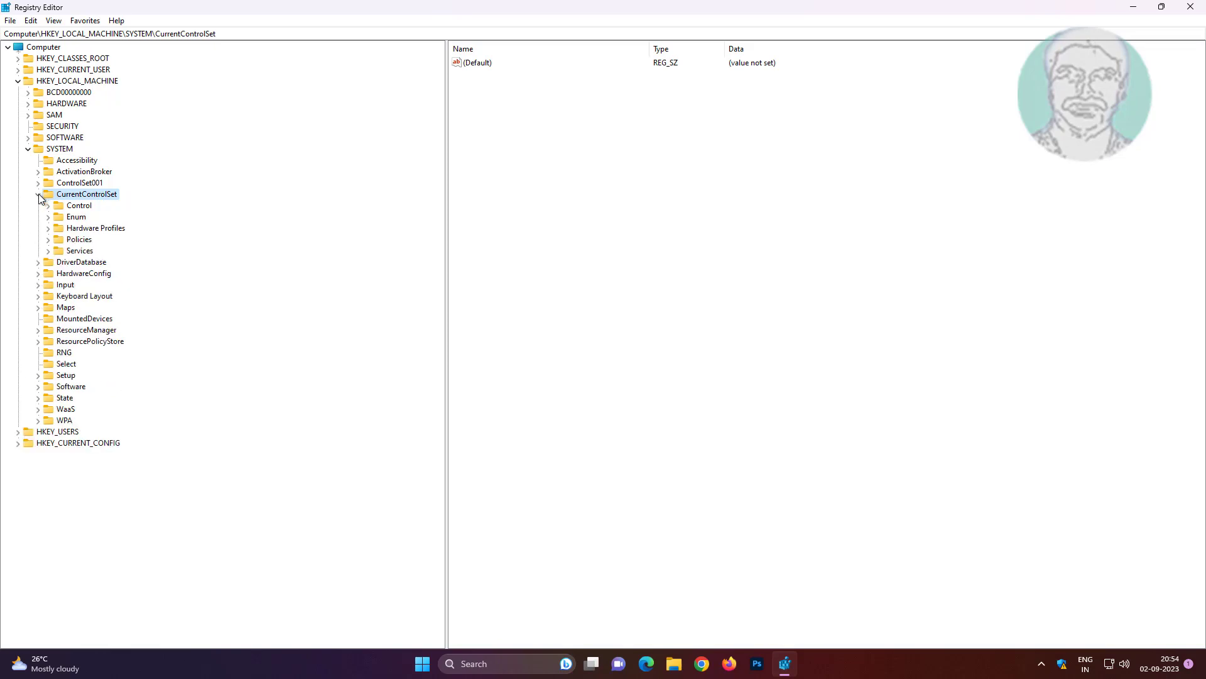
click(87, 250)
click(49, 251)
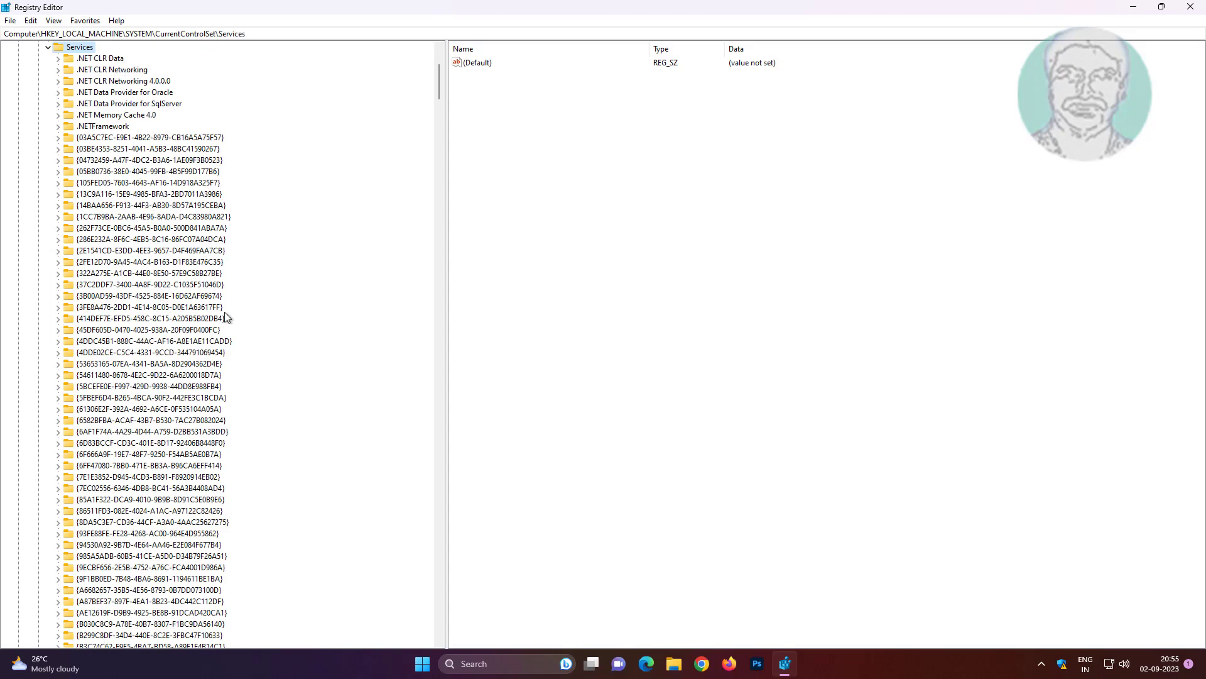
- Select the atapi service key and expand it to show its Enum subkey
scroll(174, 426, down, 20)
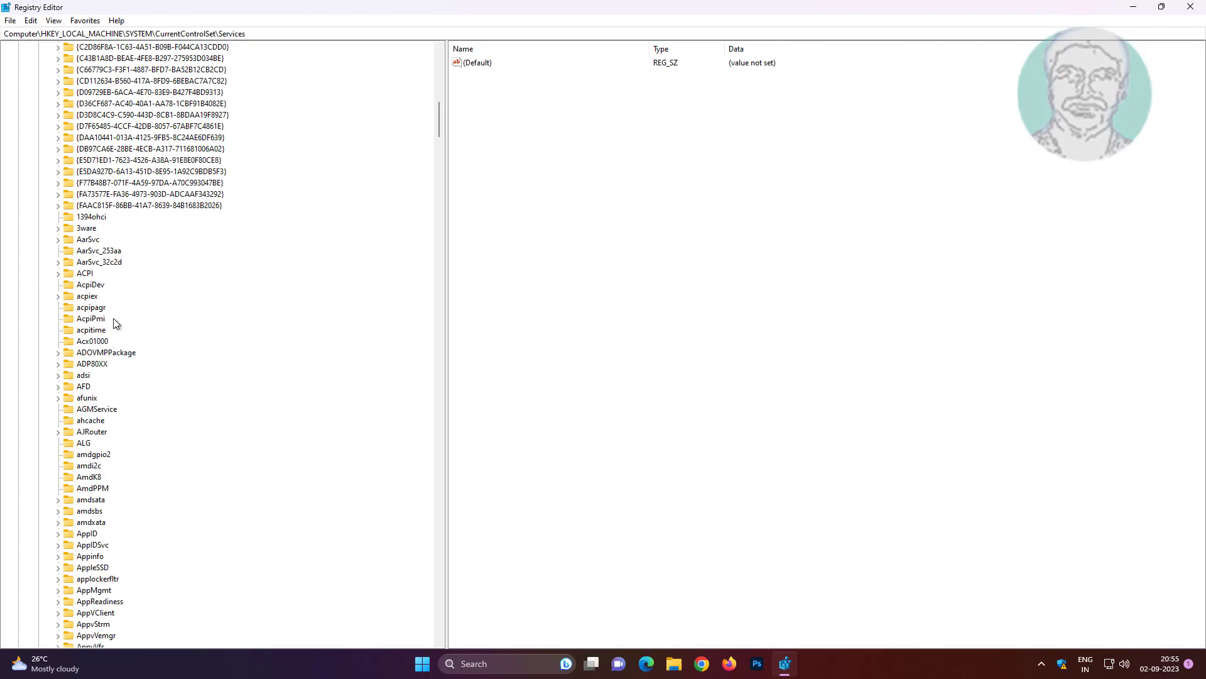
scroll(114, 321, down, 7)
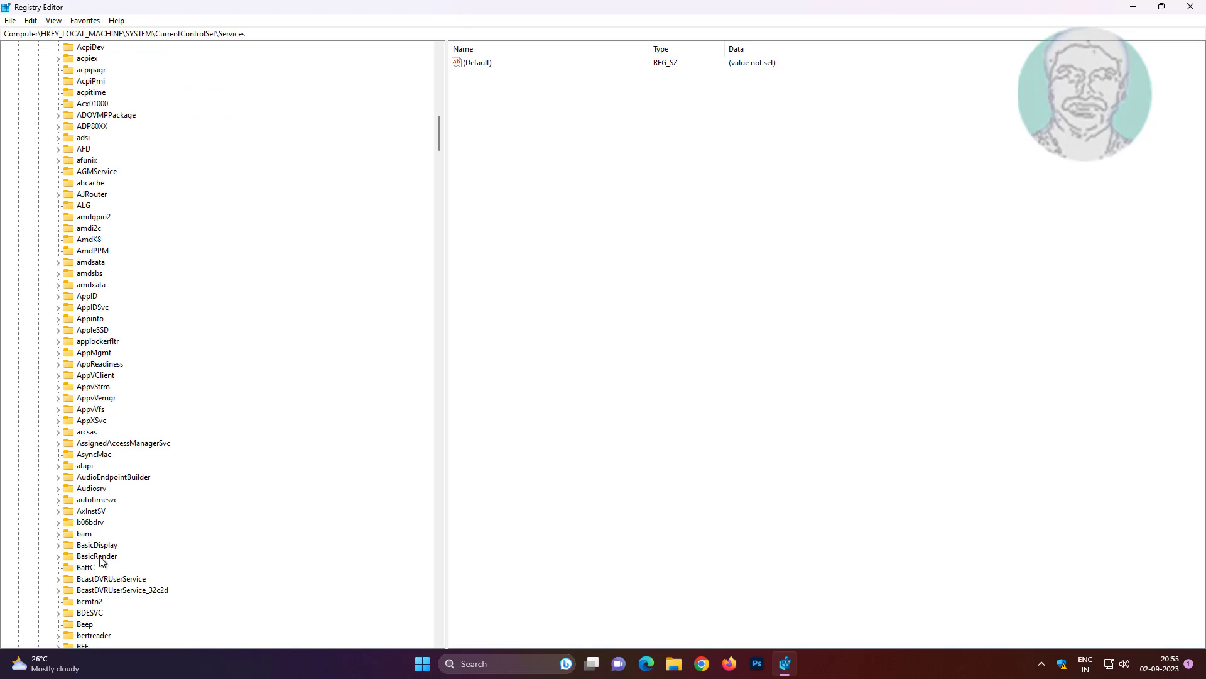
click(85, 467)
scroll(137, 467, down, 1)
scroll(136, 464, down, 4)
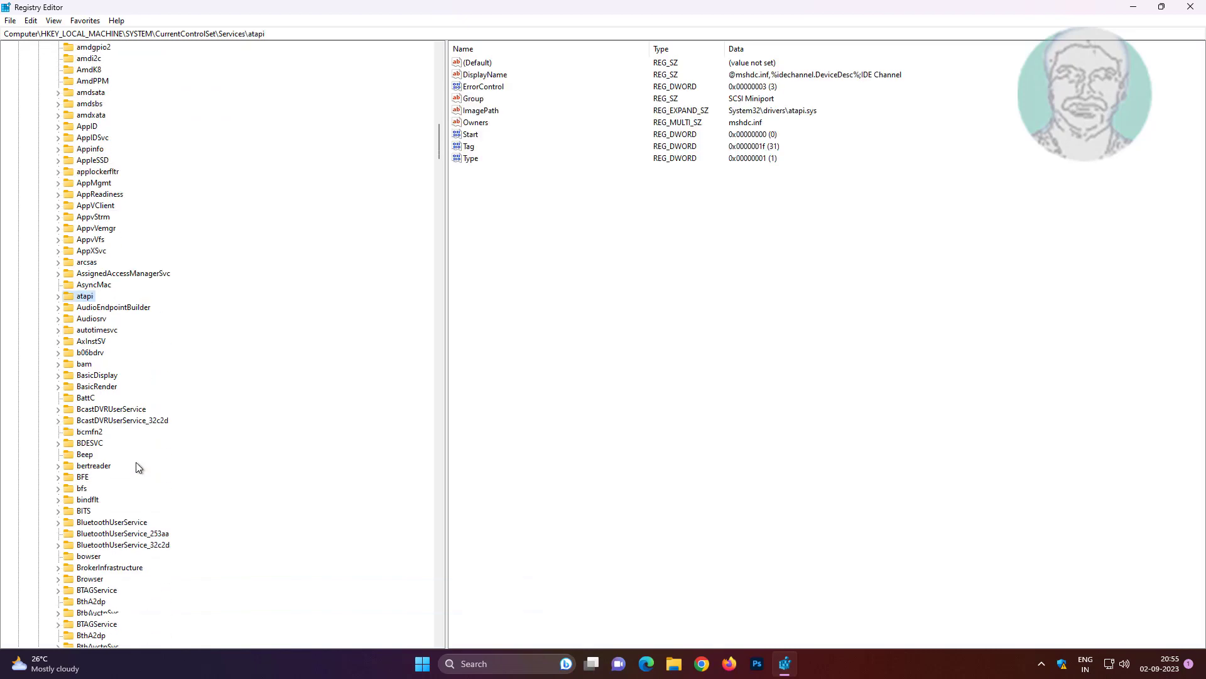
click(58, 263)
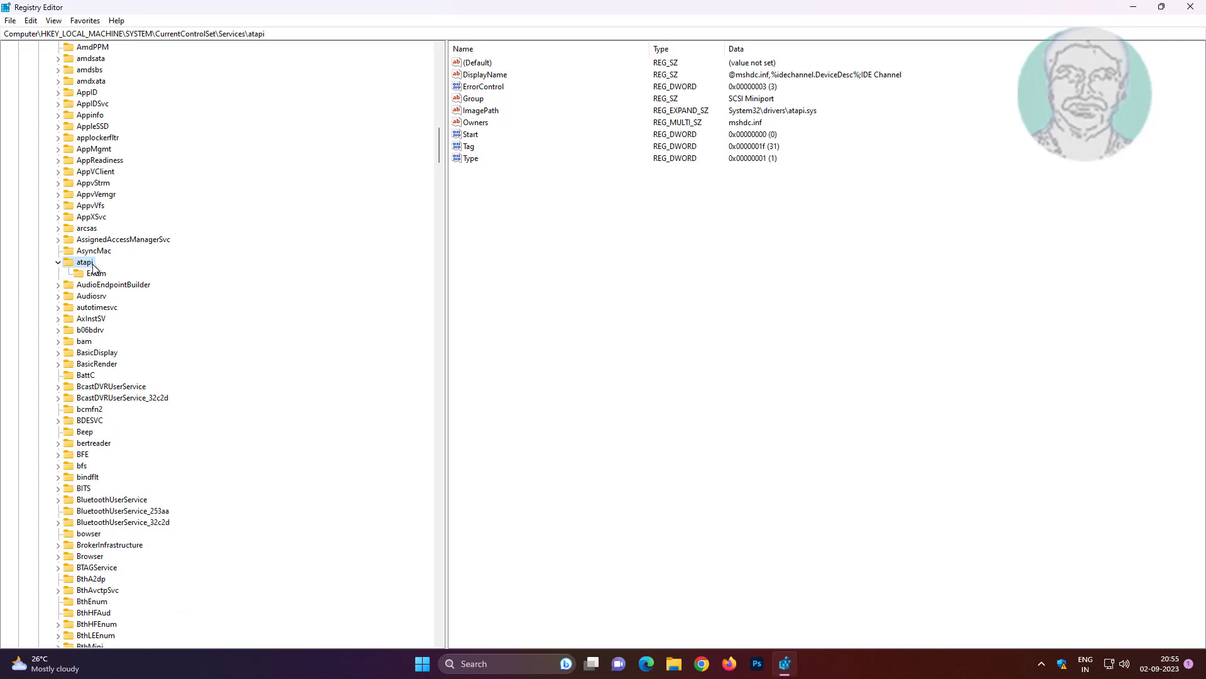
- Create a new key named Controller0 under the atapi key
right_click(89, 266)
mouse_move(180, 286)
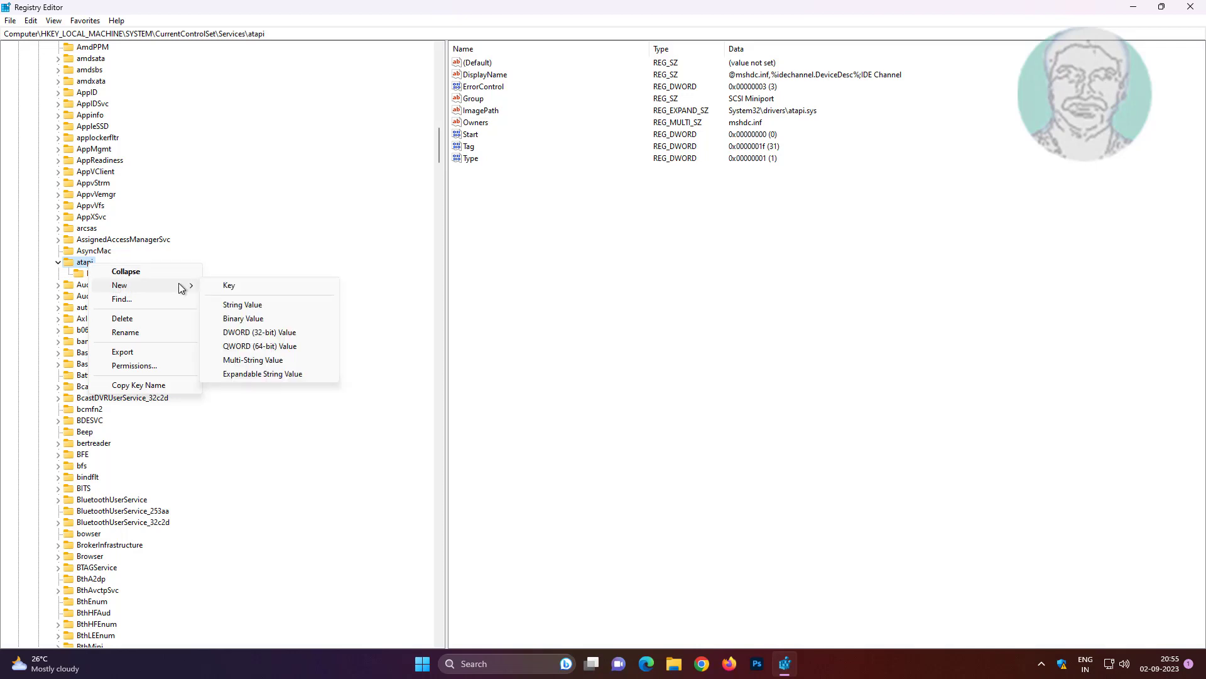
click(250, 285)
text(C)
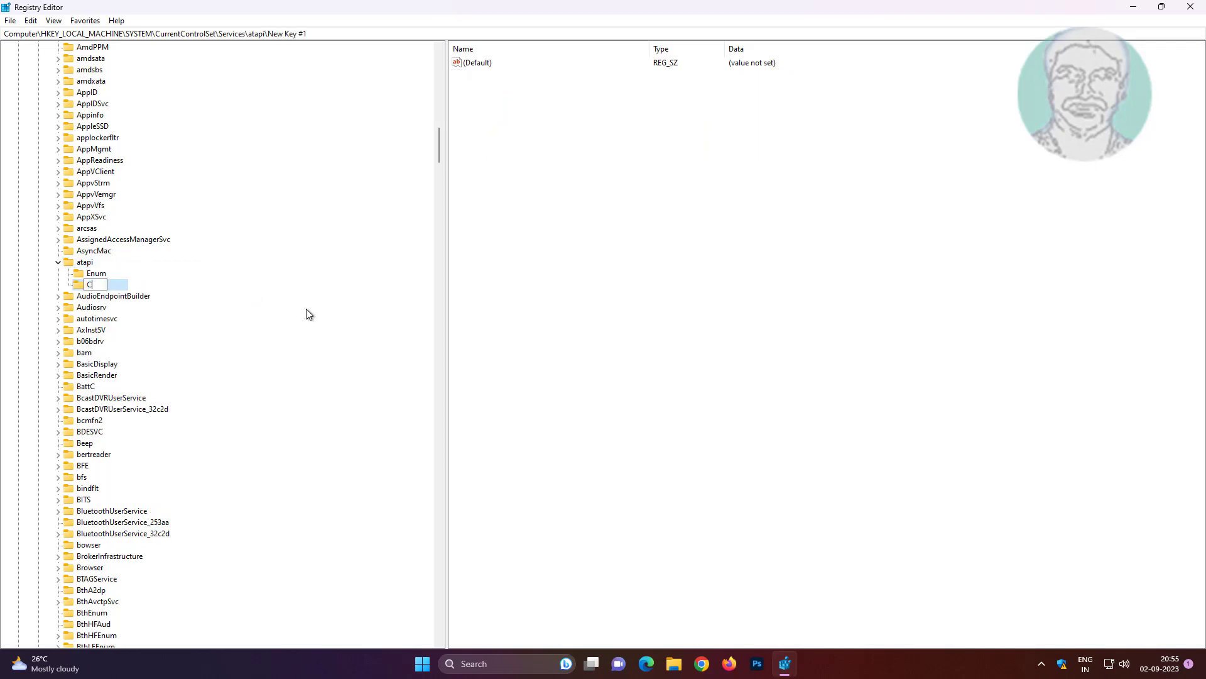
text(ontroller0)
key(Return)
- Add a DWORD (32-bit) value named EnumDevice1 to Controller0 with data 1
right_click(474, 140)
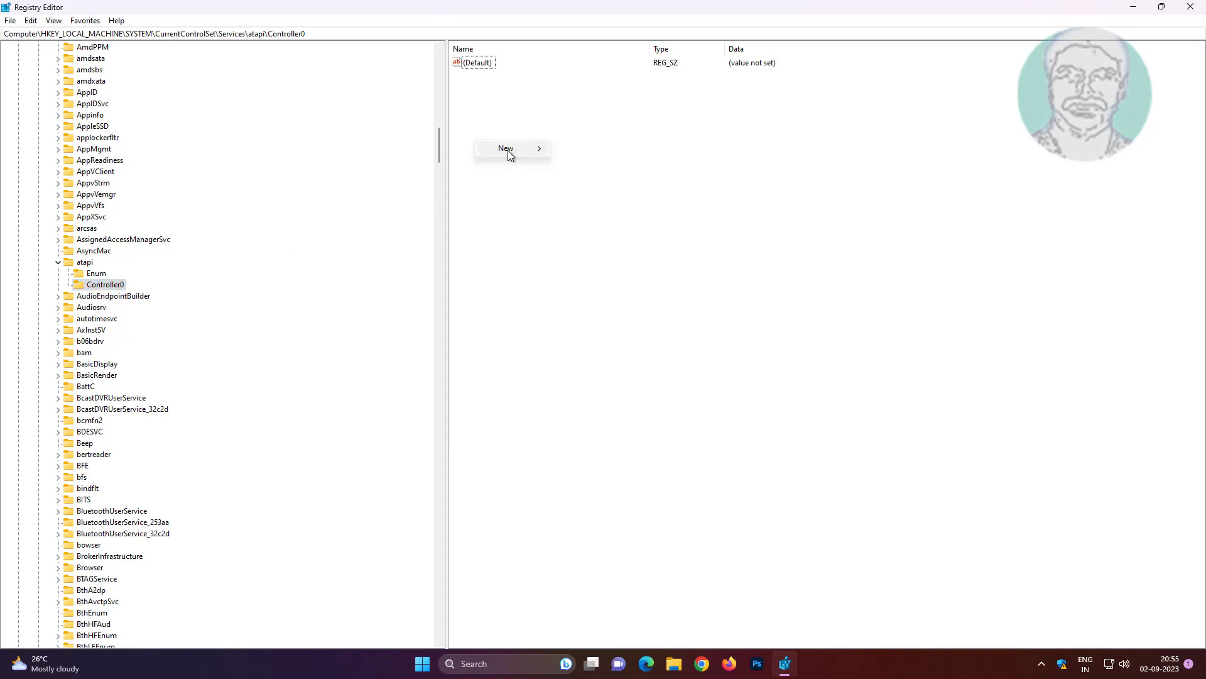
mouse_move(507, 150)
click(648, 194)
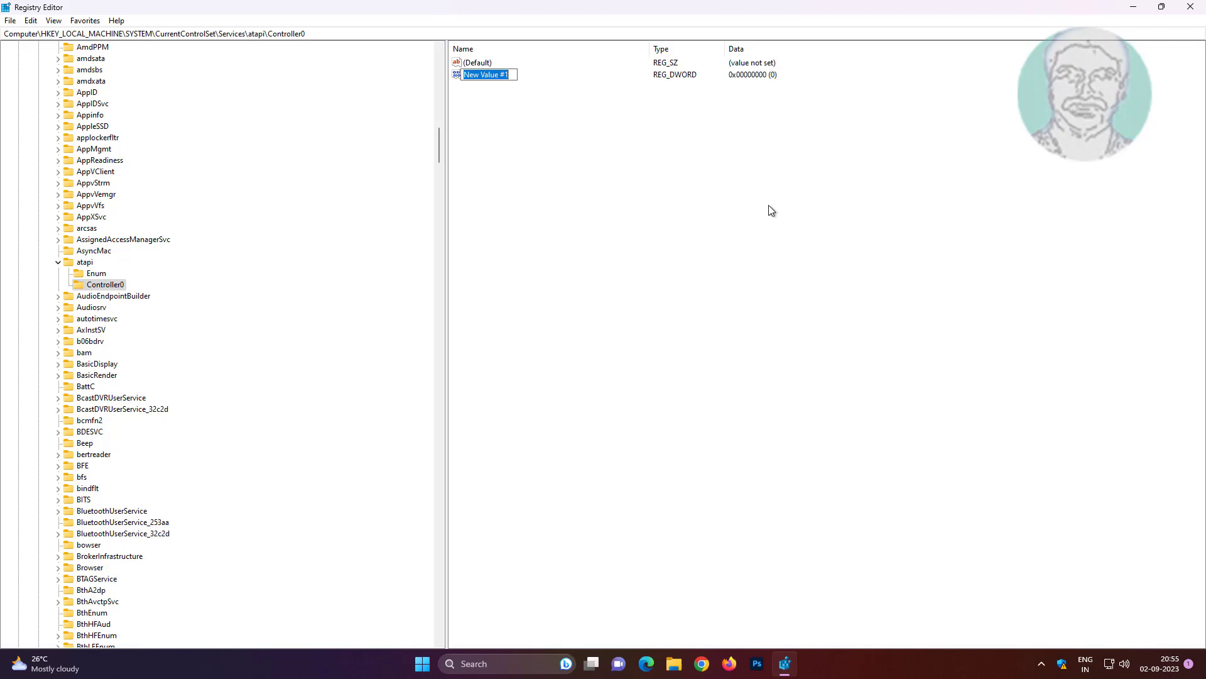
text(Enum)
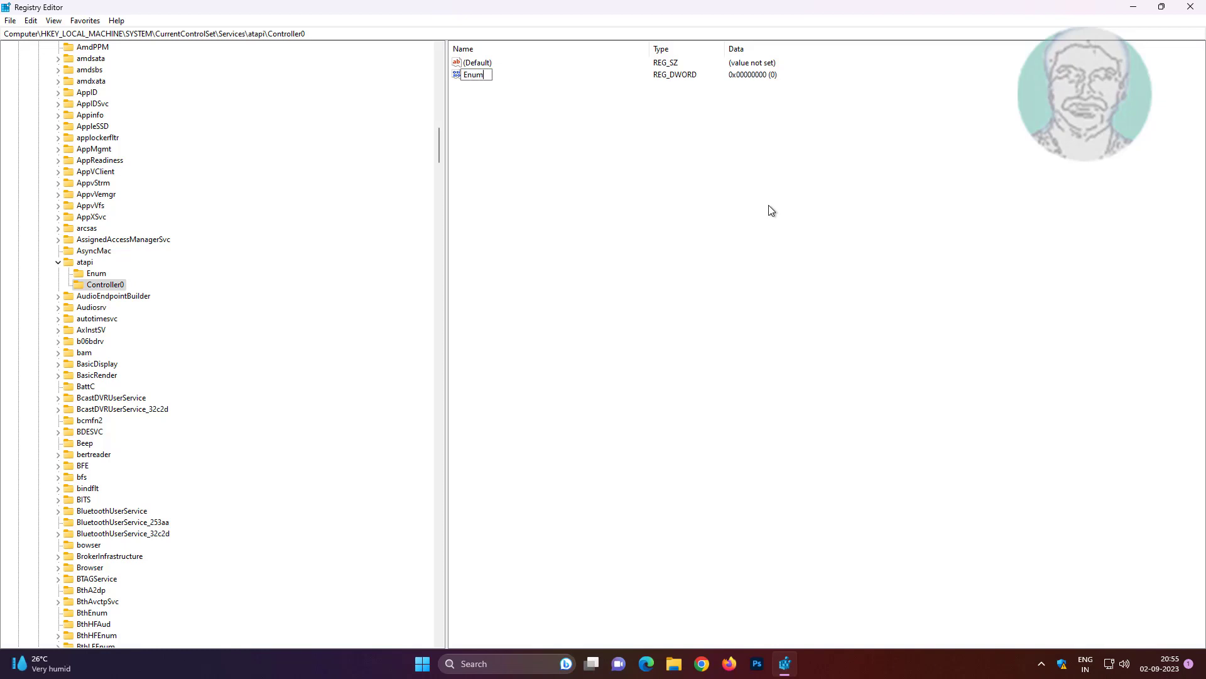
text(Device1)
key(Return)
double_click(497, 77)
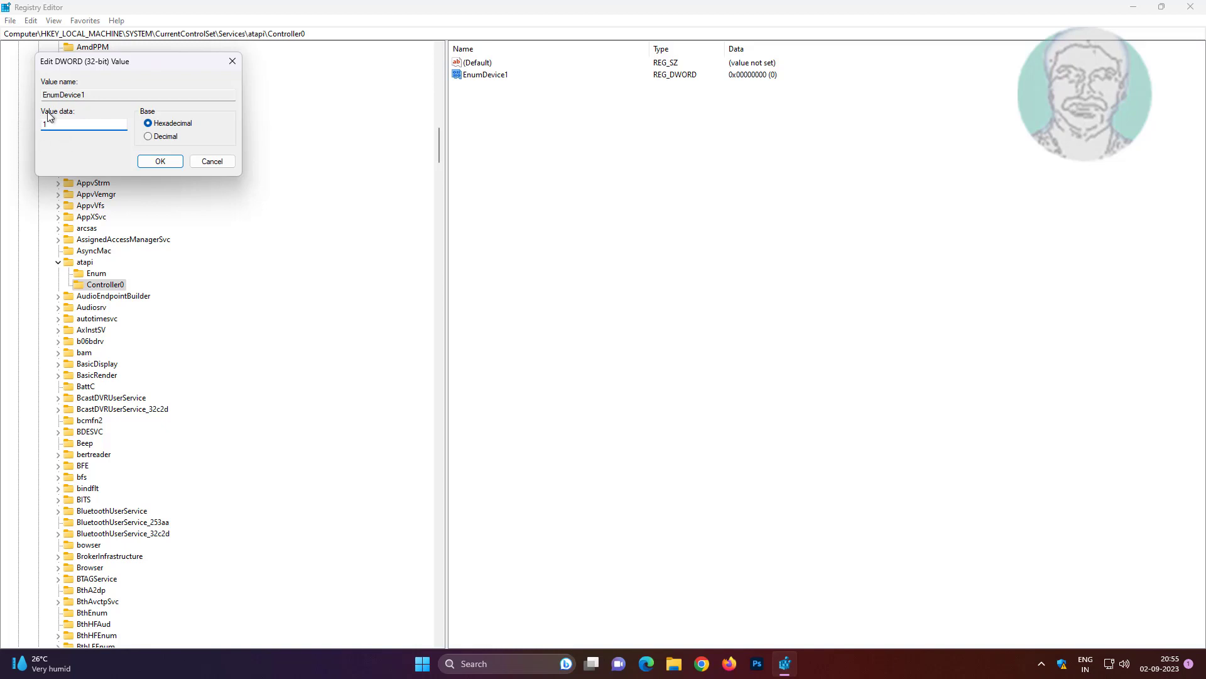
click(160, 161)
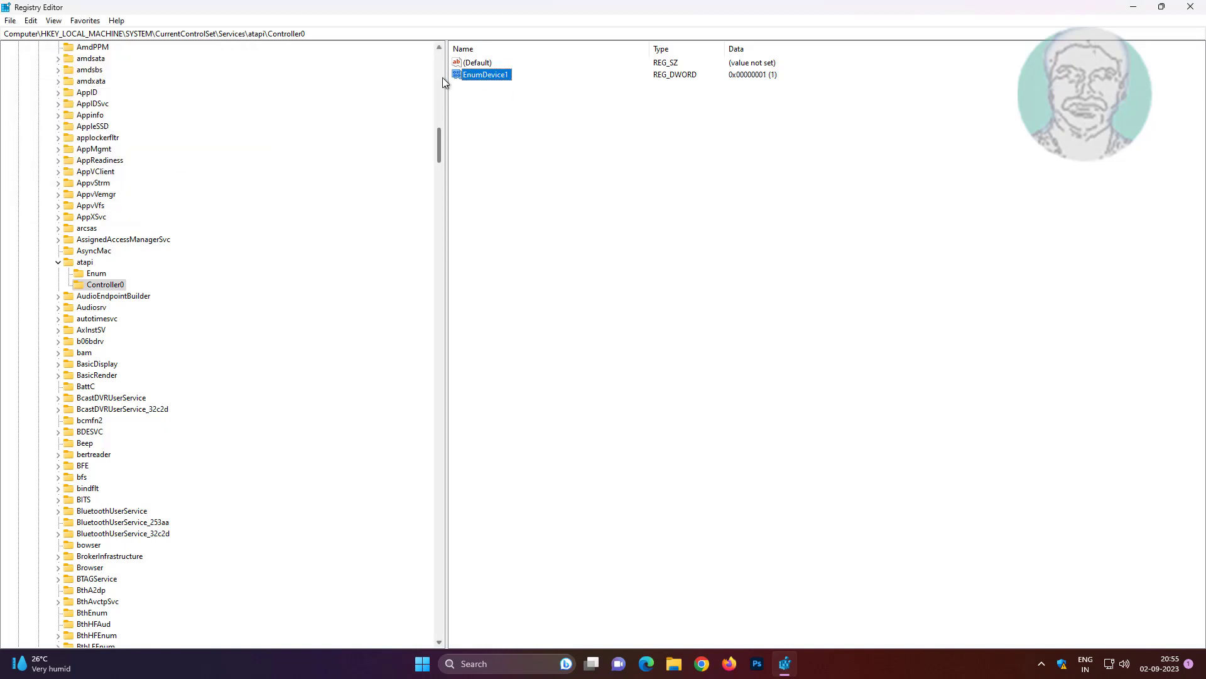
- Collapse the atapi, Services, CurrentControlSet, SYSTEM and HKEY_LOCAL_MACHINE keys and close Registry Editor
click(58, 263)
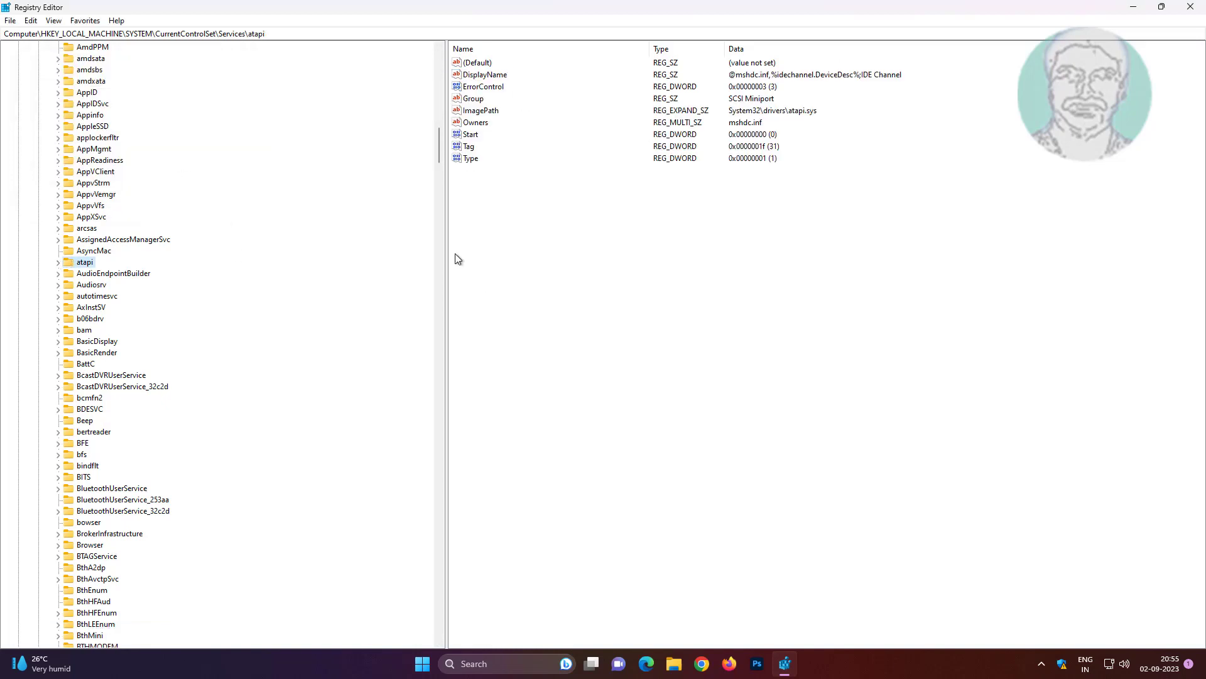
drag(439, 148, 431, 80)
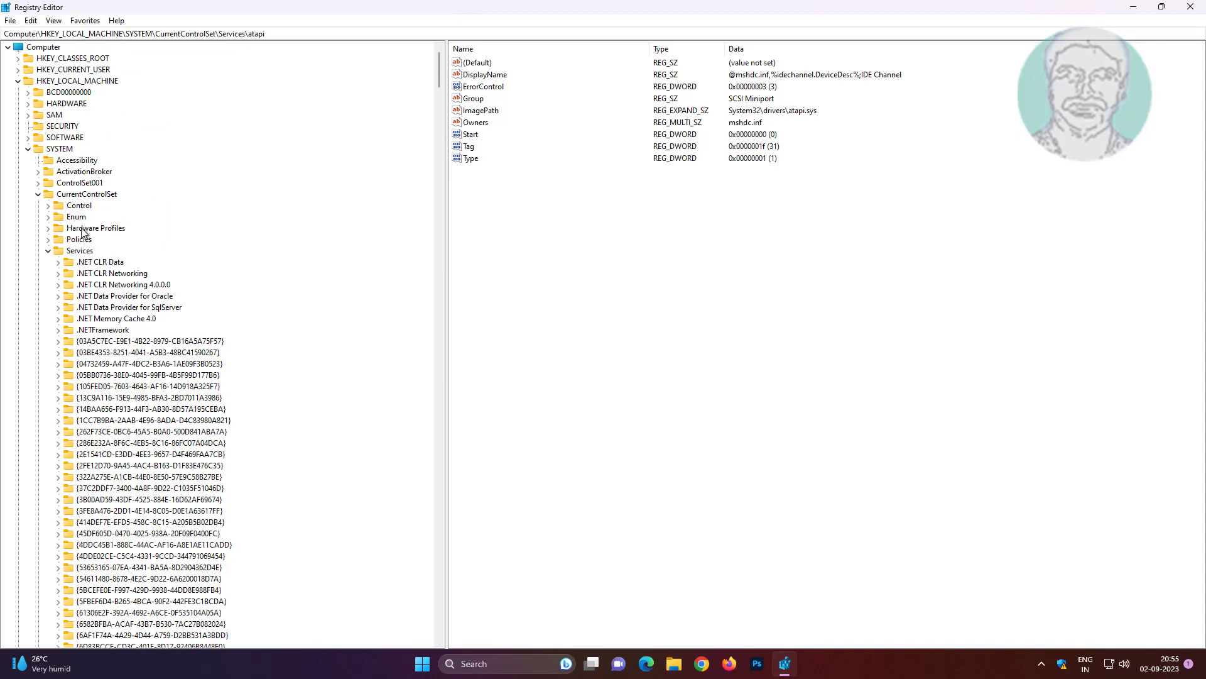
click(49, 251)
click(38, 195)
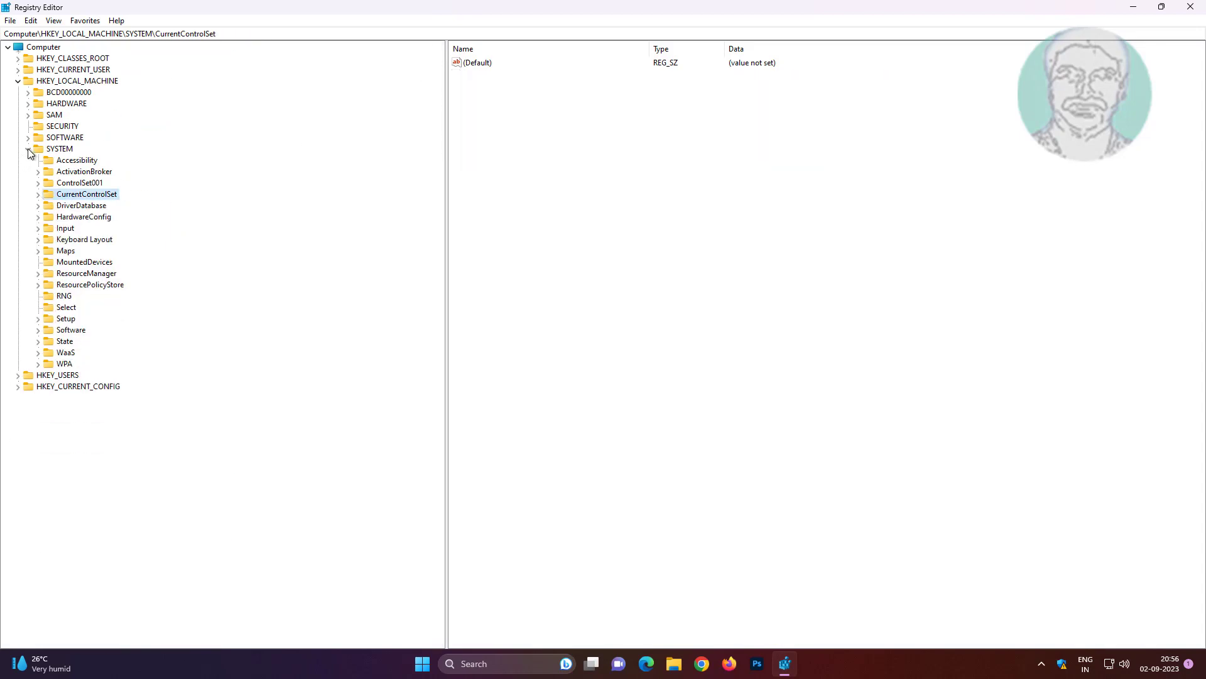
click(29, 150)
click(18, 81)
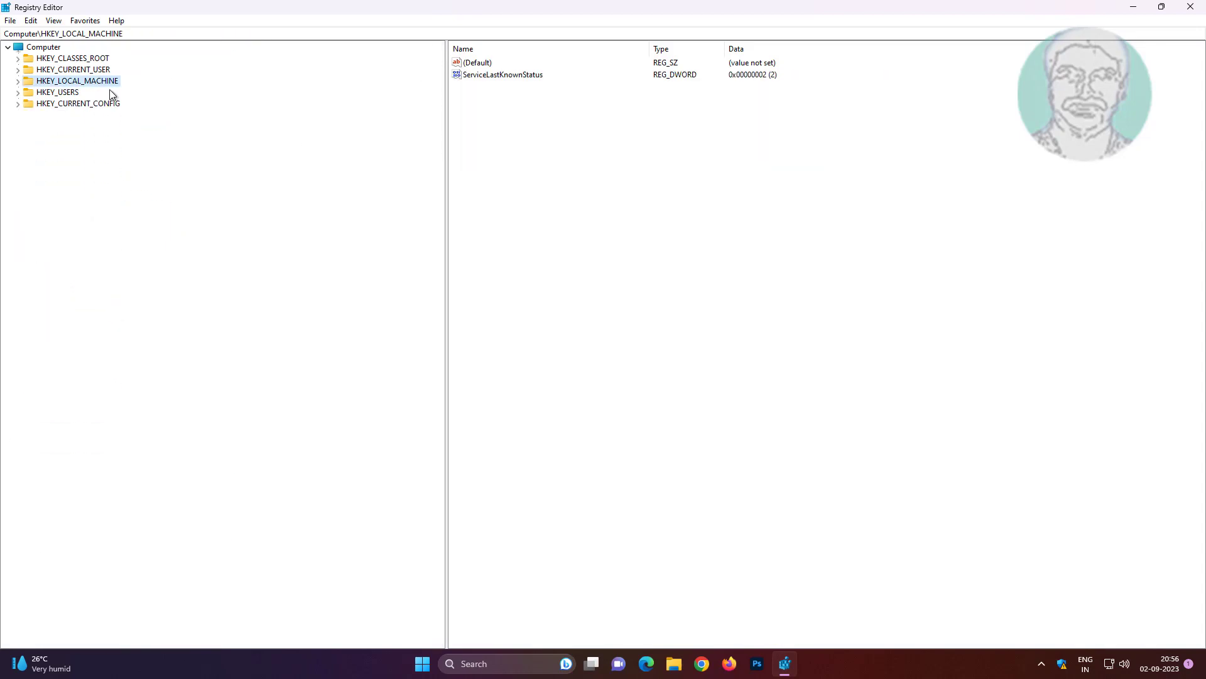
click(1190, 13)
- Restart the computer from the Start menu's power options
click(436, 664)
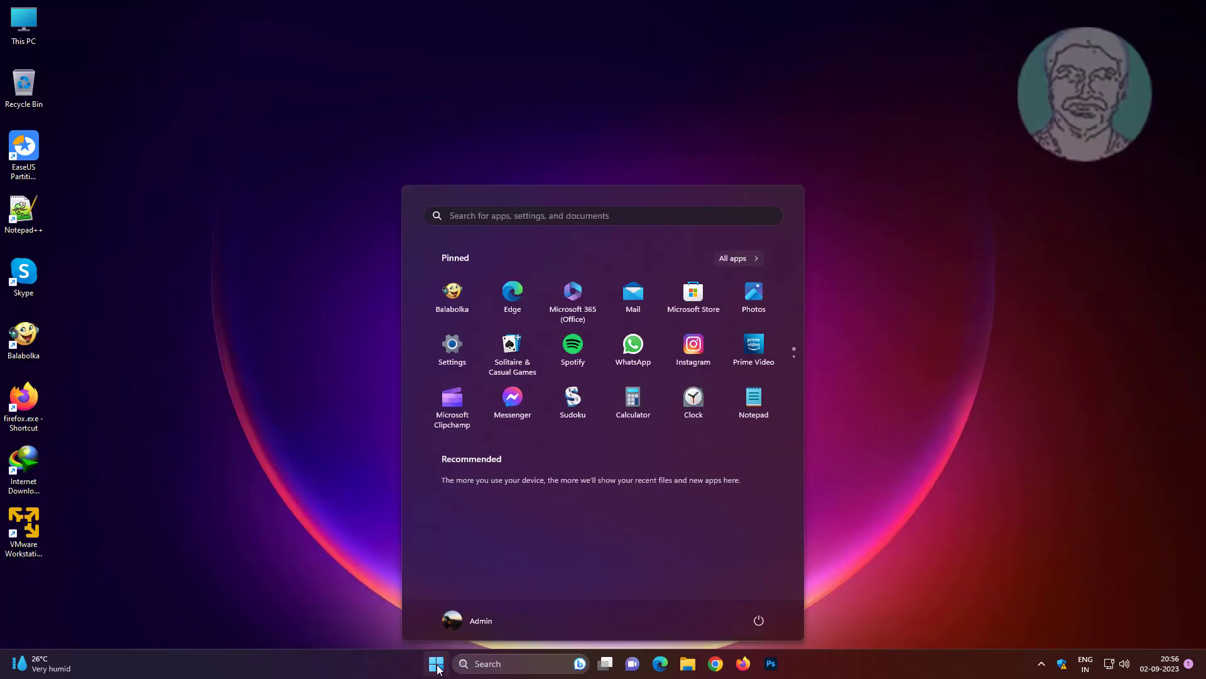
click(760, 621)
click(755, 595)
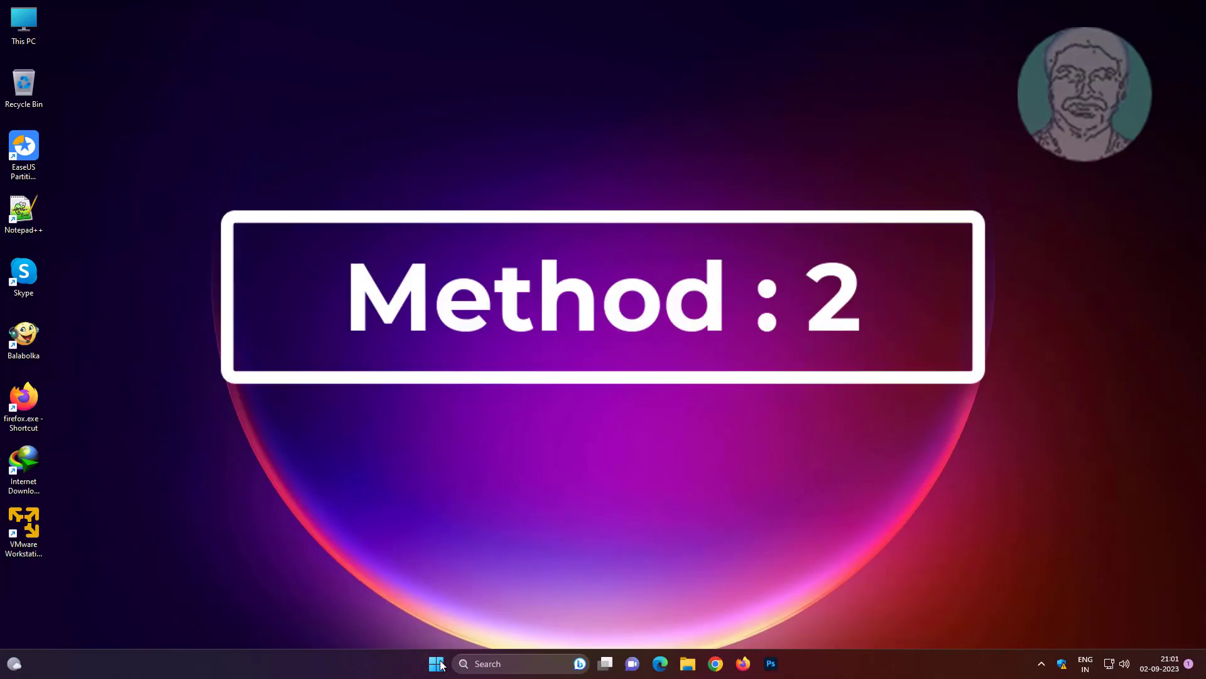
- Open Device Manager and uninstall the Standard SATA AHCI Controller under IDE ATA/ATAPI controllers
right_click(440, 664)
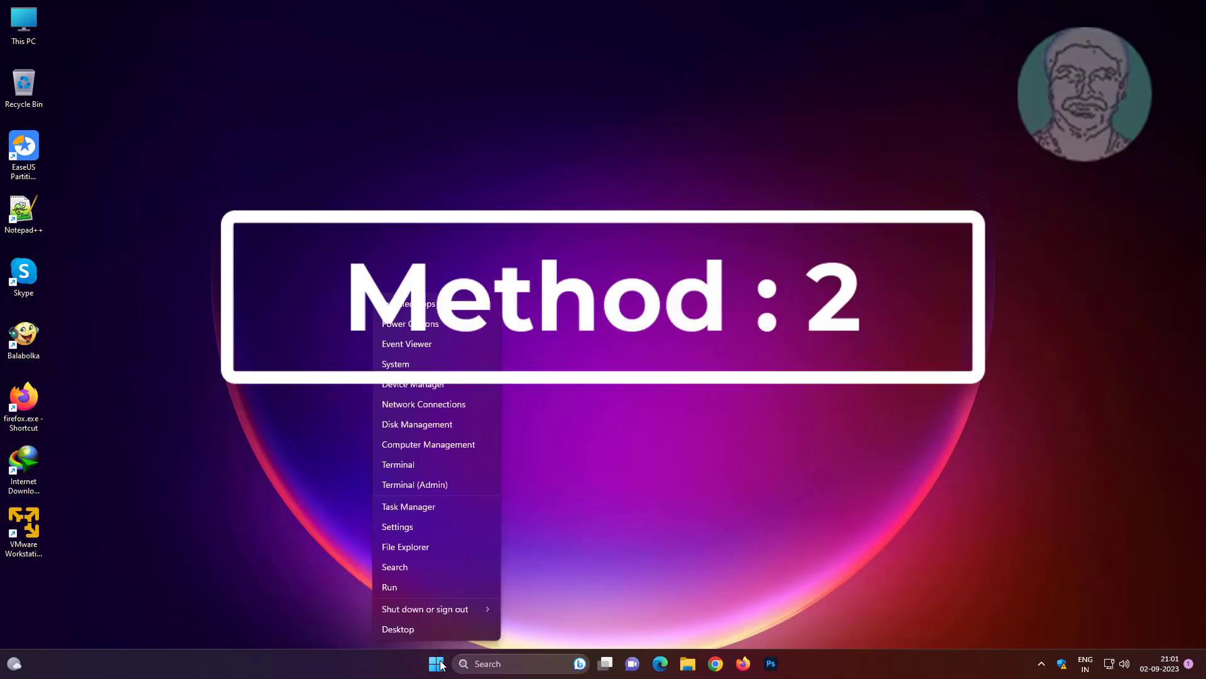
click(413, 384)
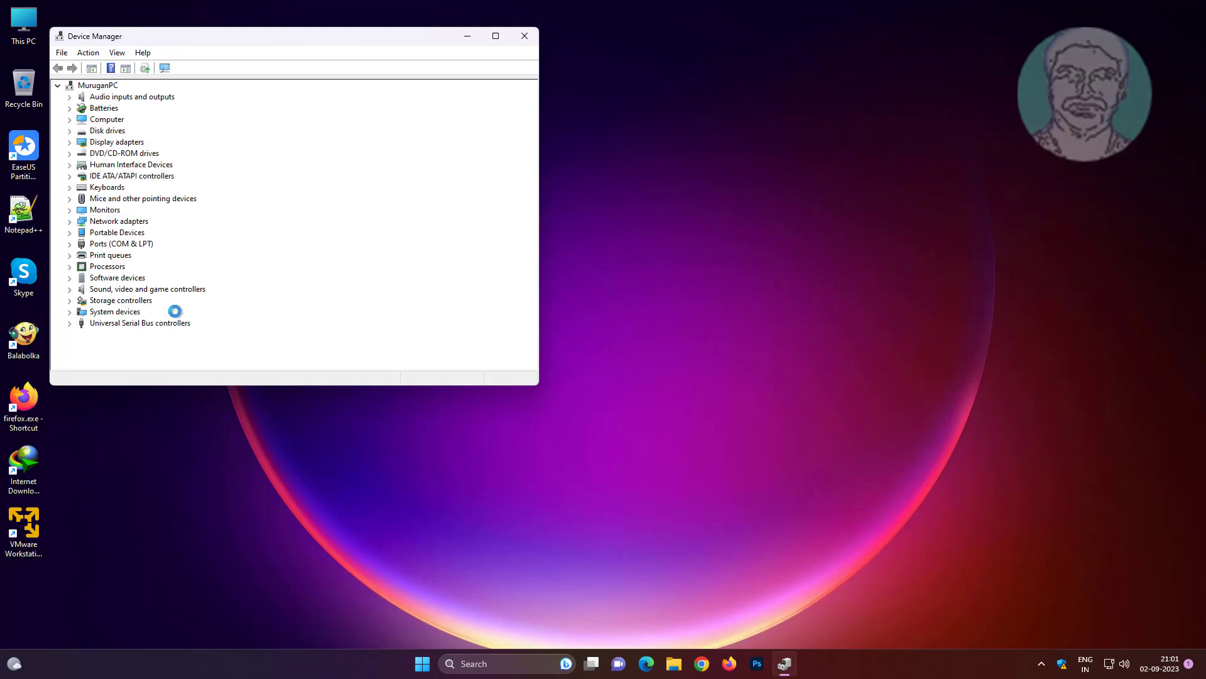
click(69, 177)
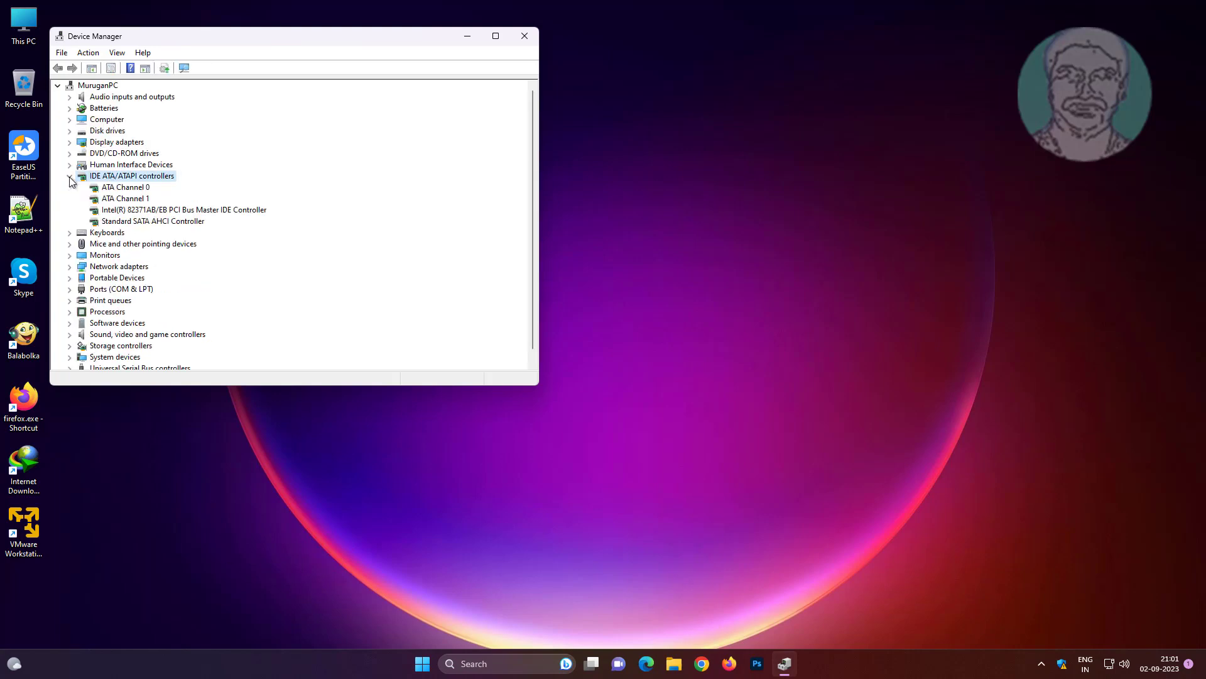
click(192, 222)
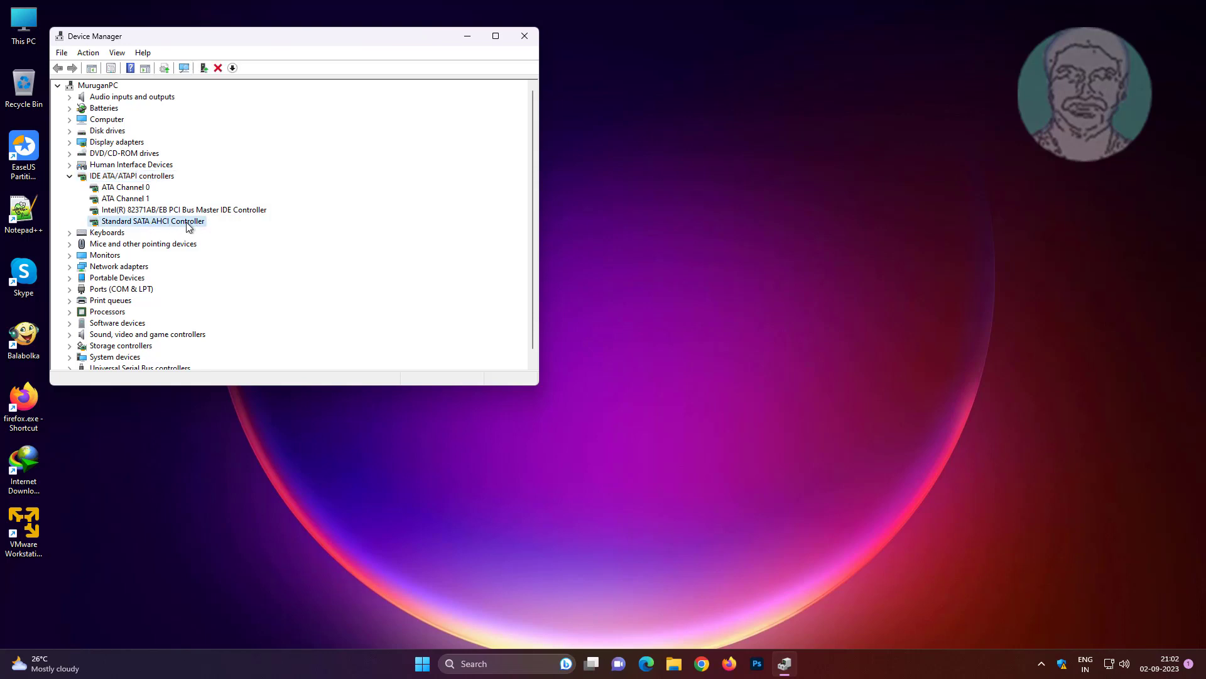
right_click(201, 221)
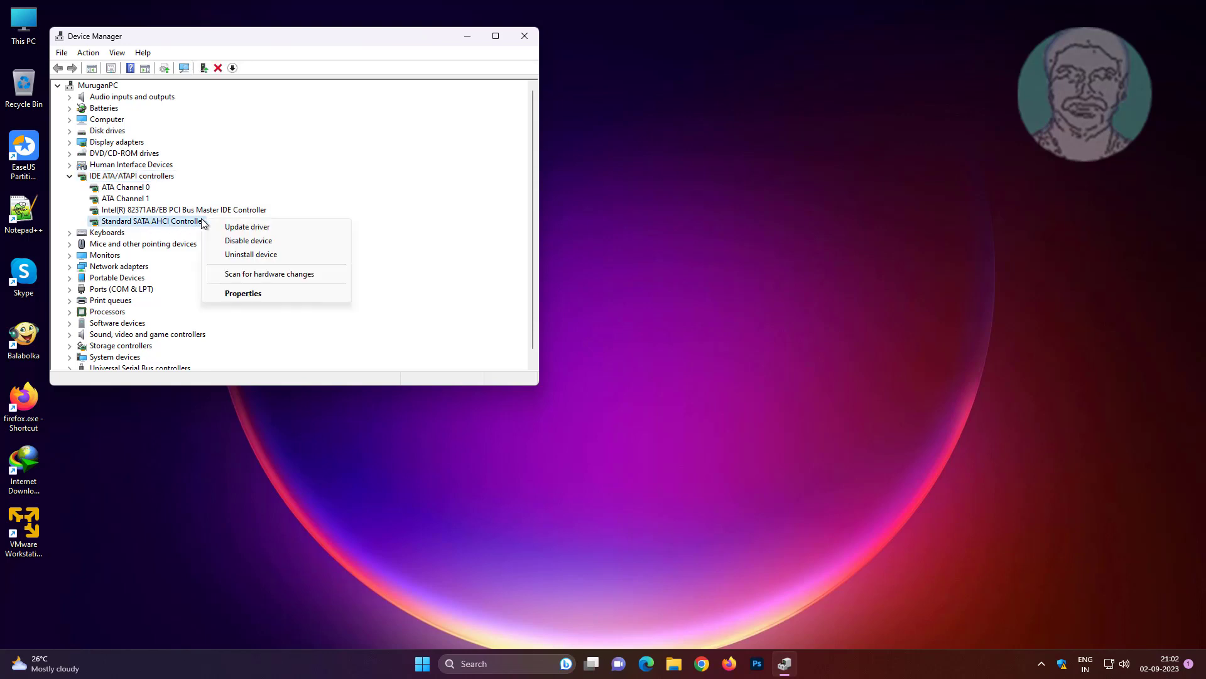
click(255, 254)
click(634, 379)
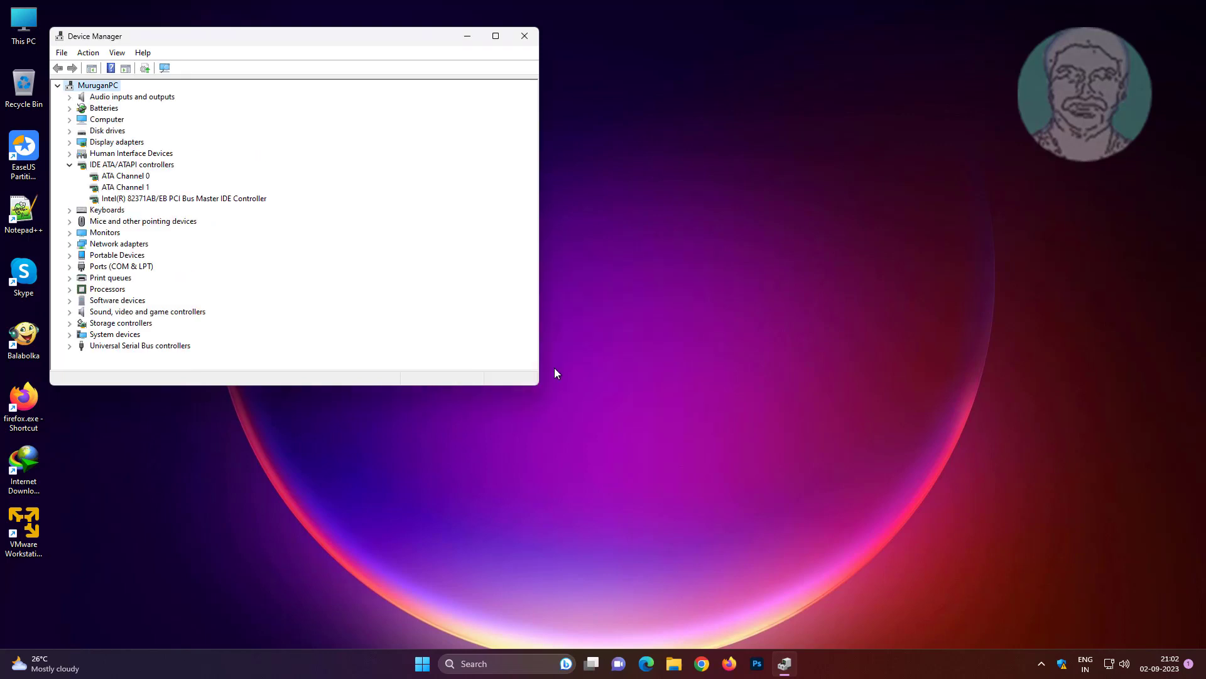
- Close Device Manager, restart, and relaunch Registry Editor as administrator via a 'regedit' search
click(524, 36)
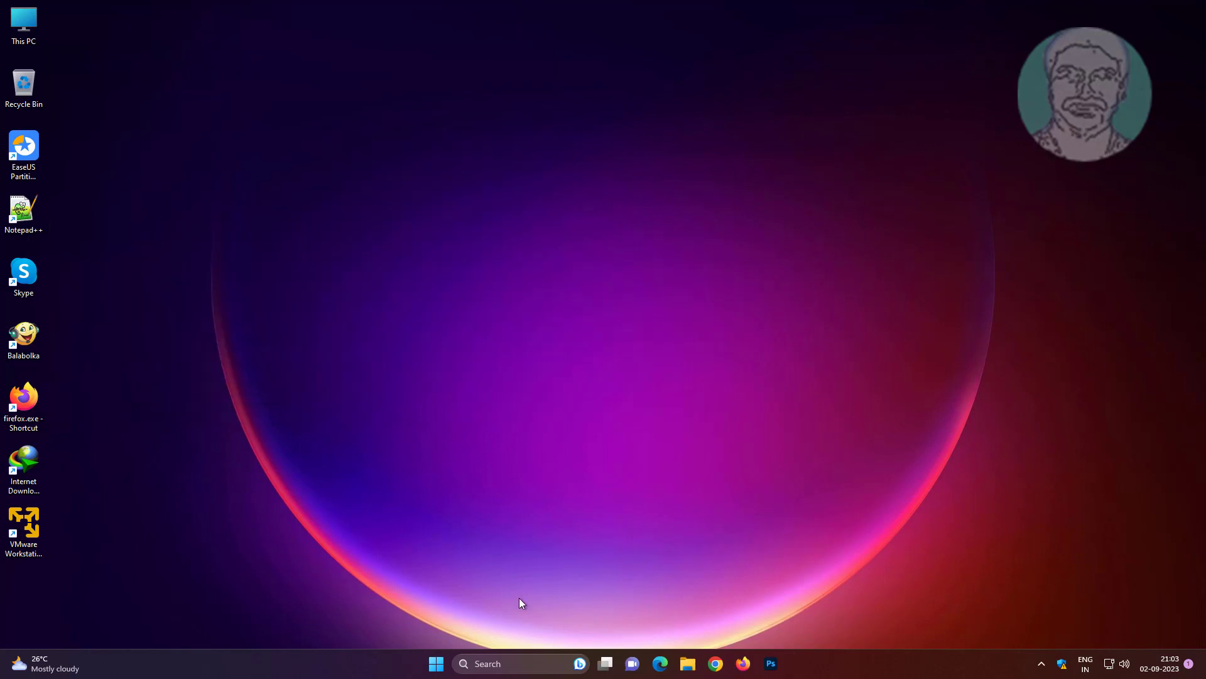
click(436, 663)
click(759, 620)
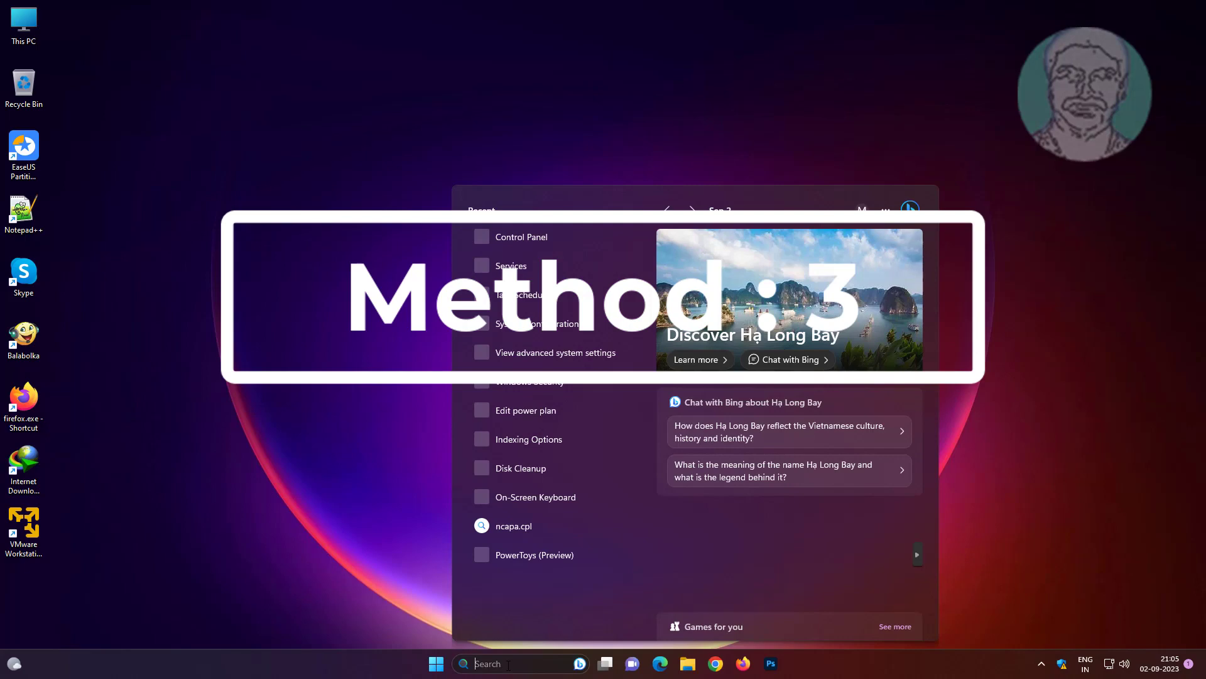
text(regedit)
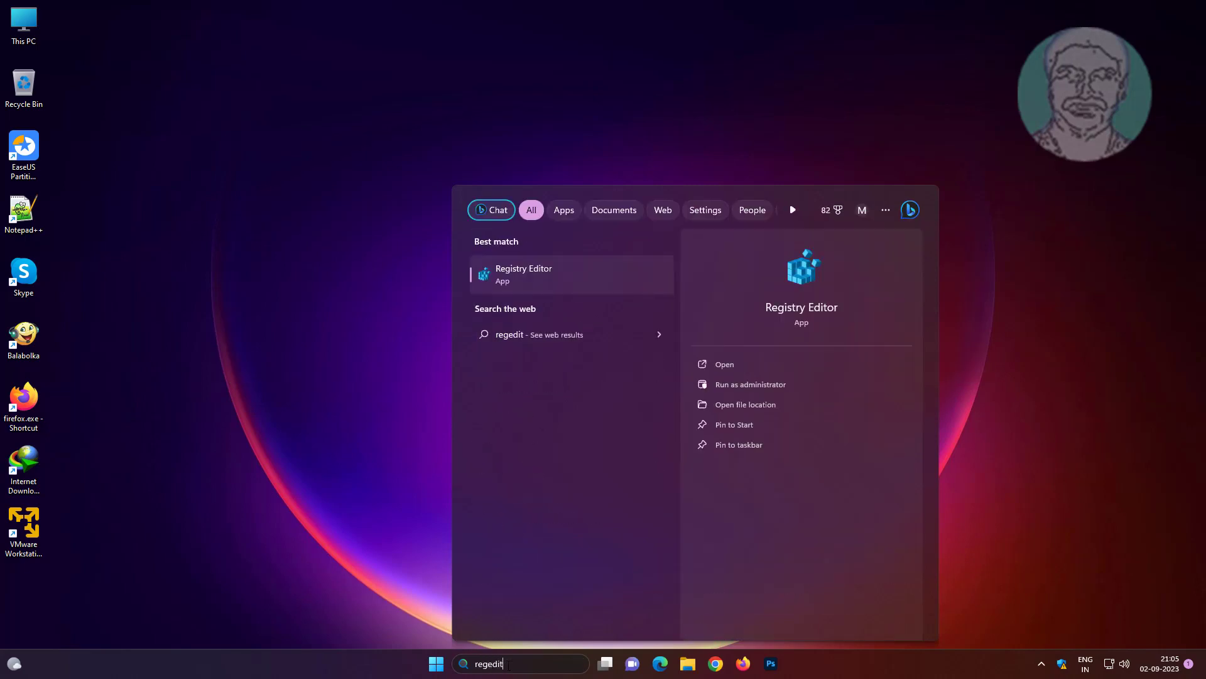
right_click(538, 270)
click(596, 287)
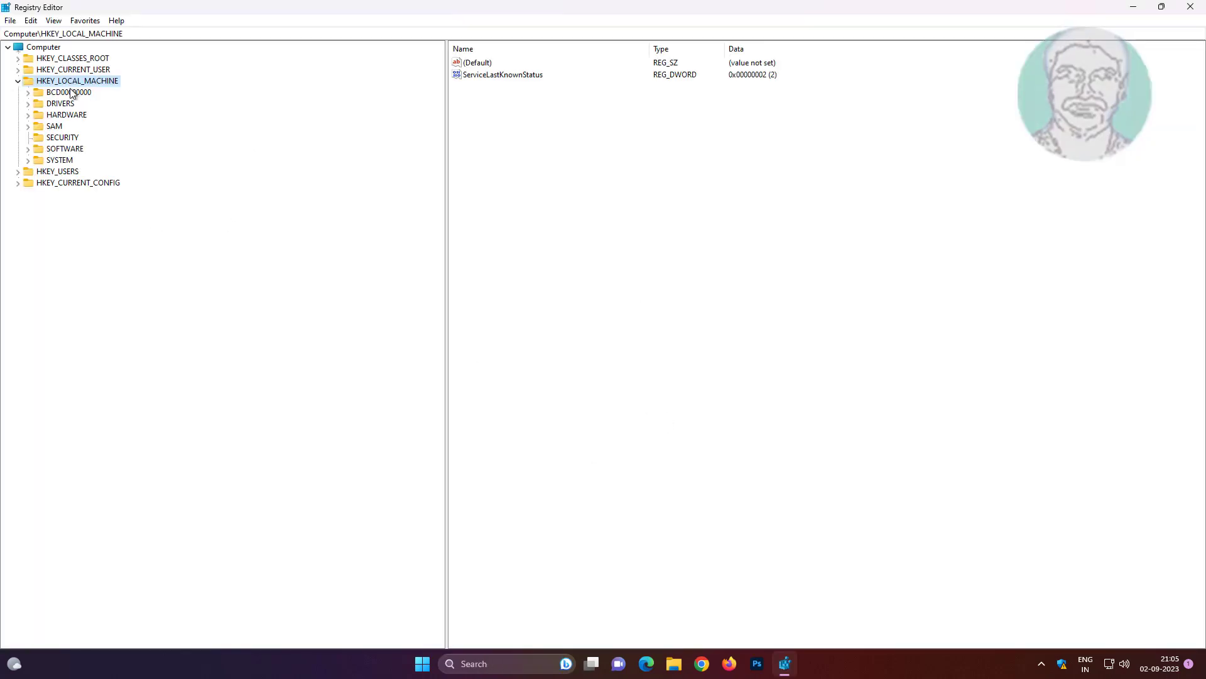
- Expand HKEY_LOCAL_MACHINE\SYSTEM\CurrentControlSet\Control\Class to list the device-class GUID subkeys
click(17, 82)
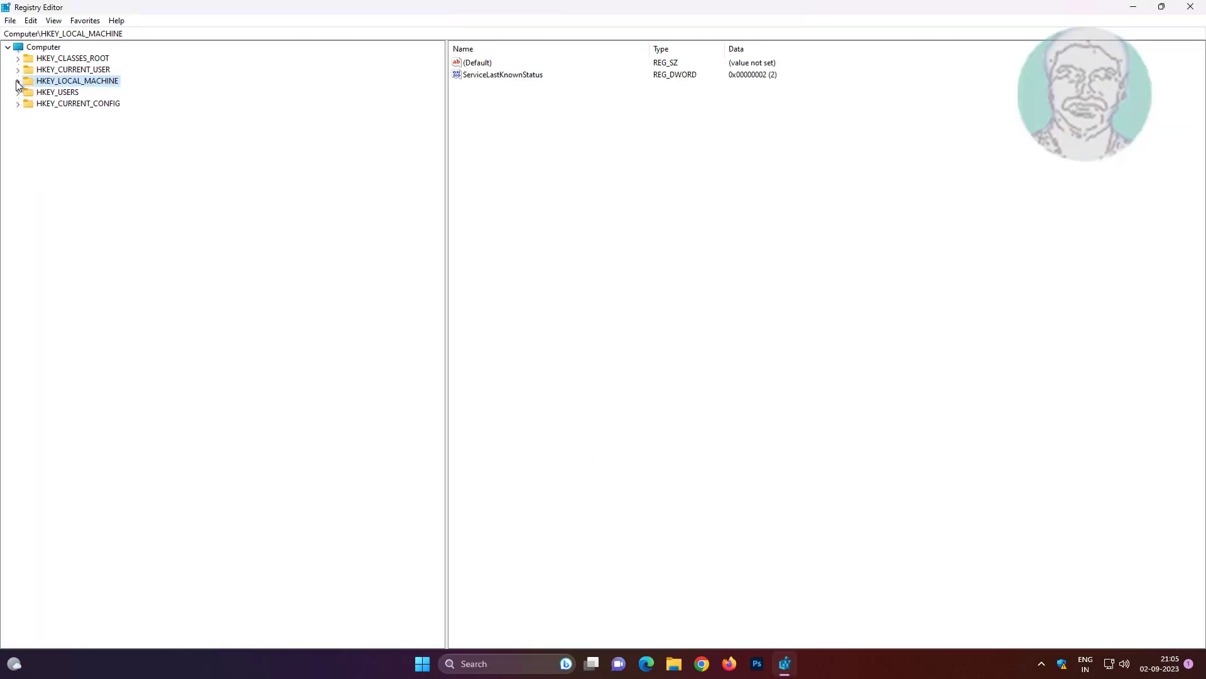
click(18, 82)
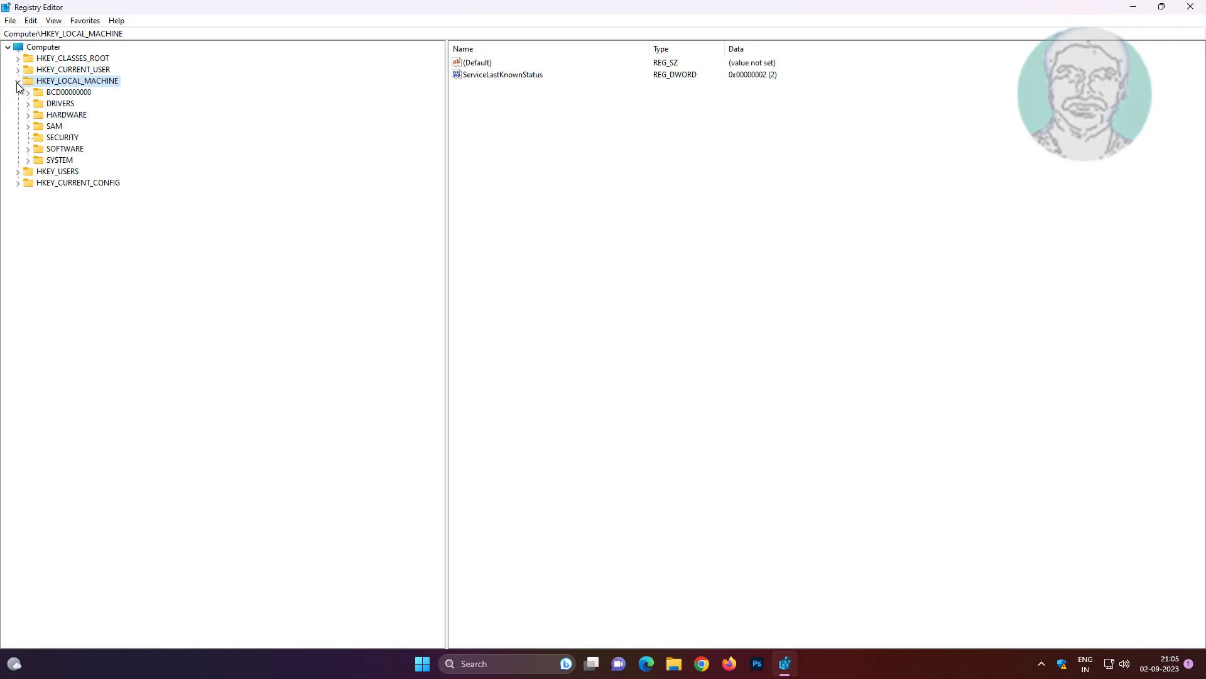
click(55, 161)
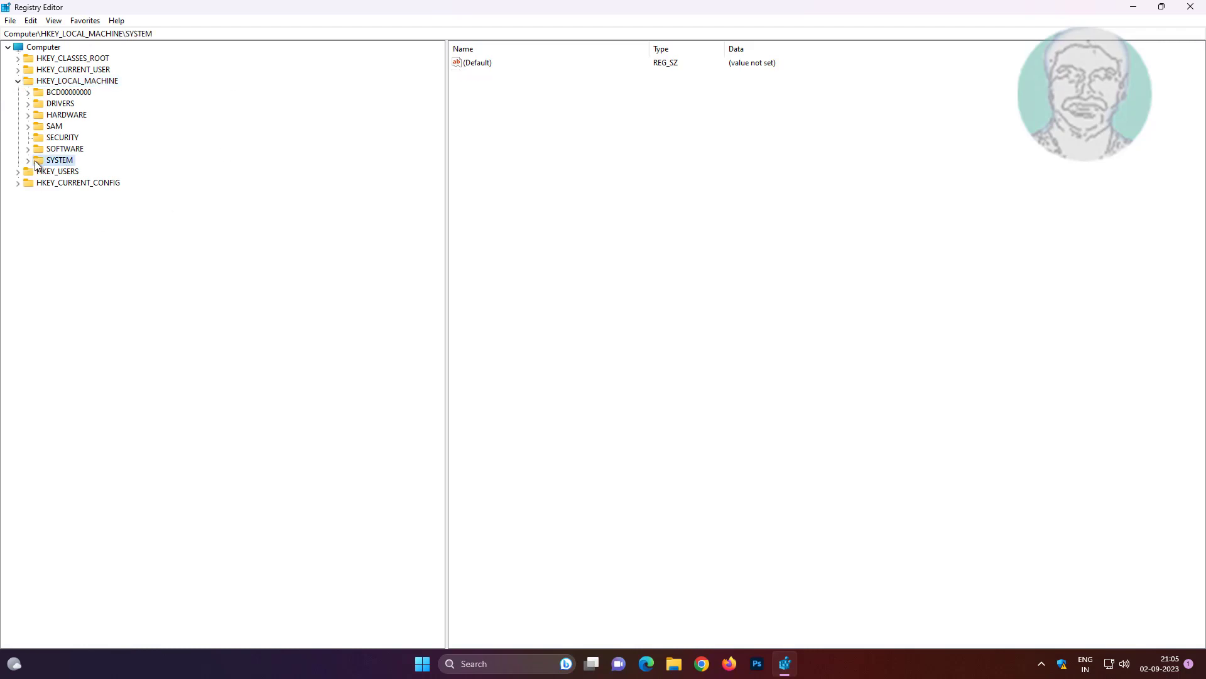
click(28, 161)
click(103, 207)
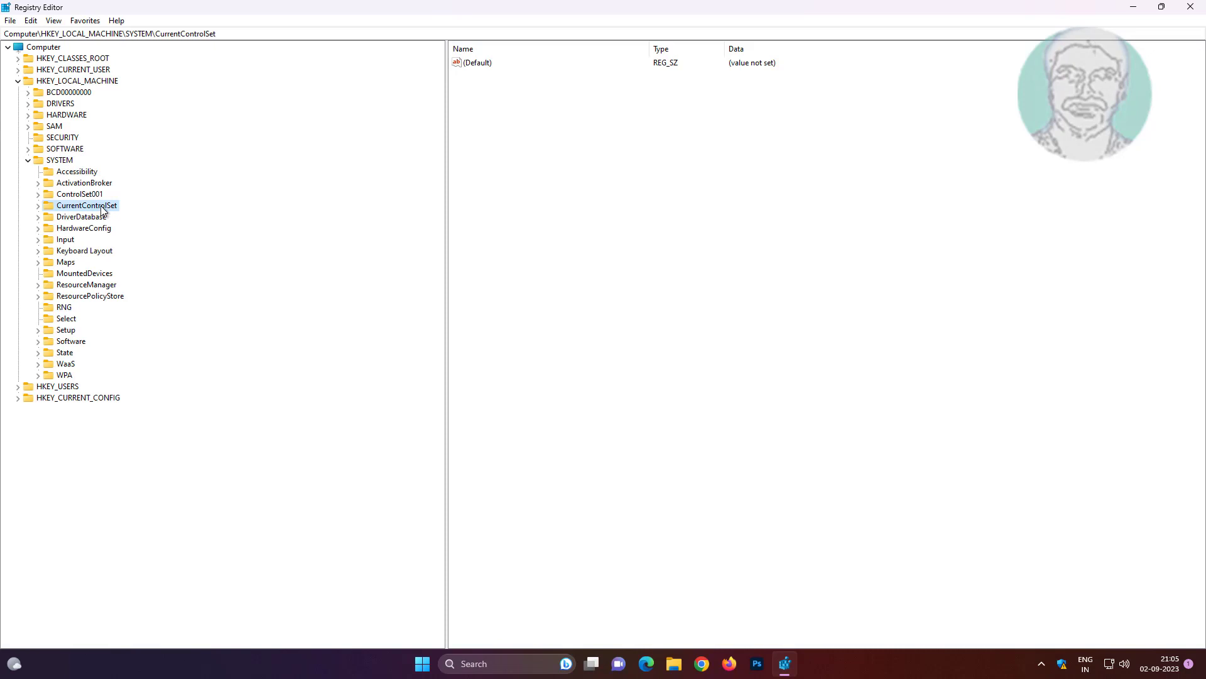
click(38, 206)
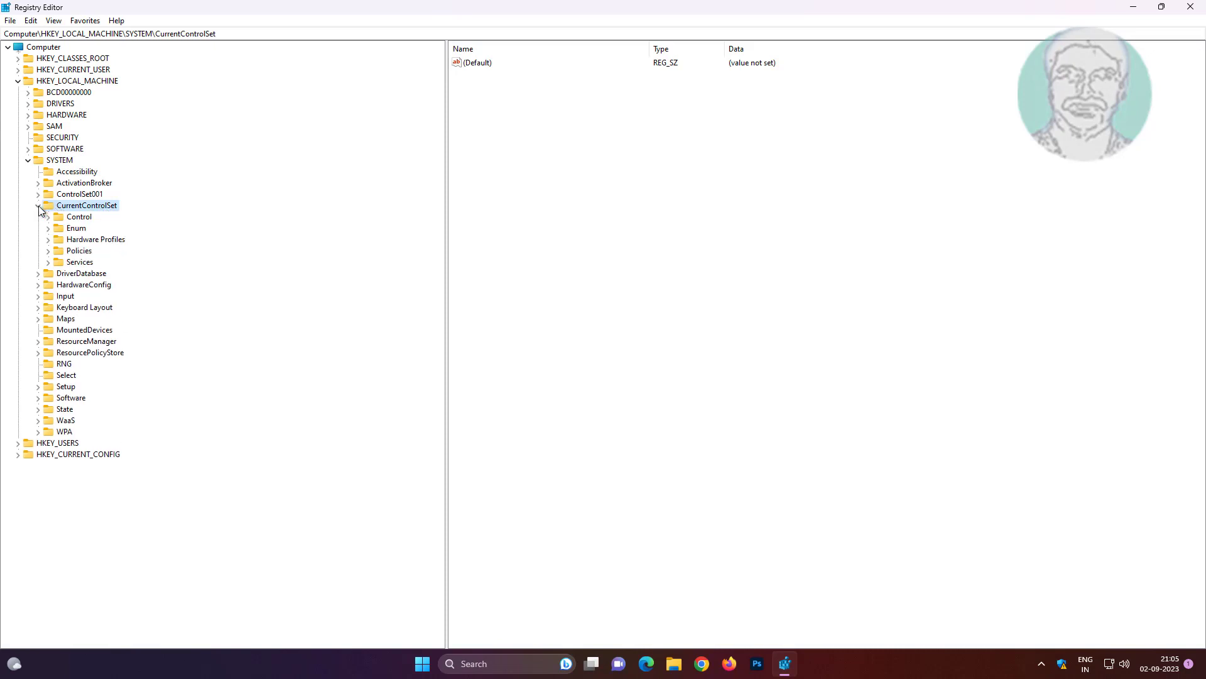
click(74, 218)
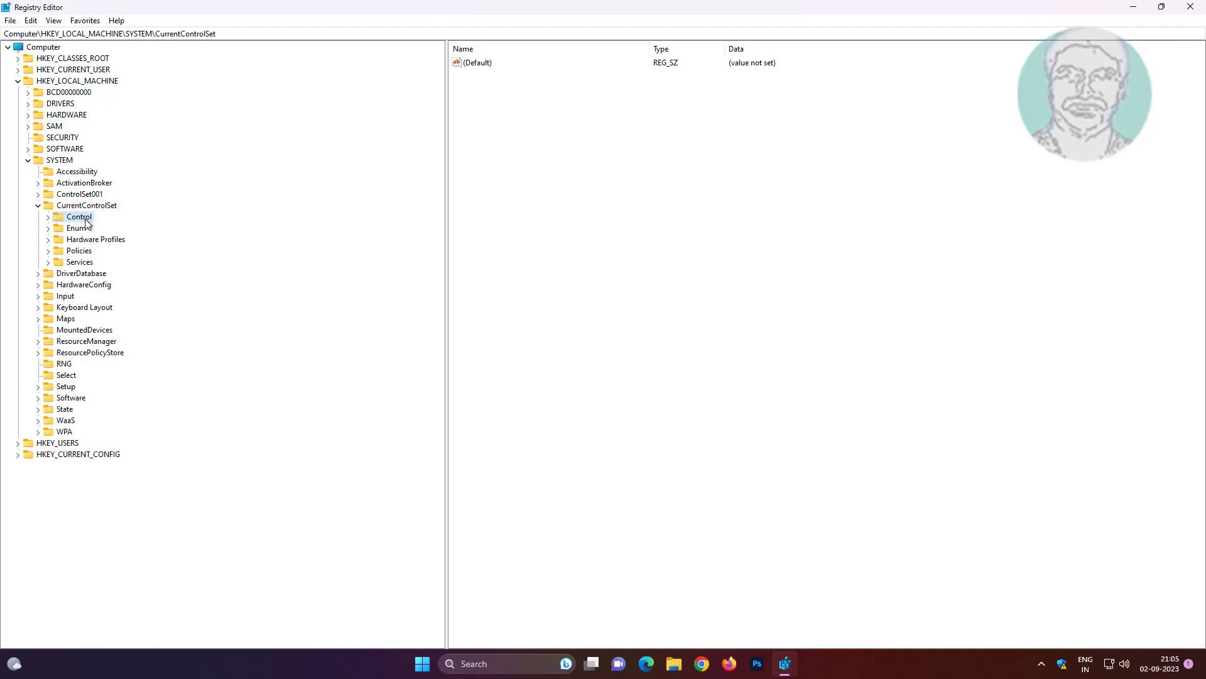
click(48, 217)
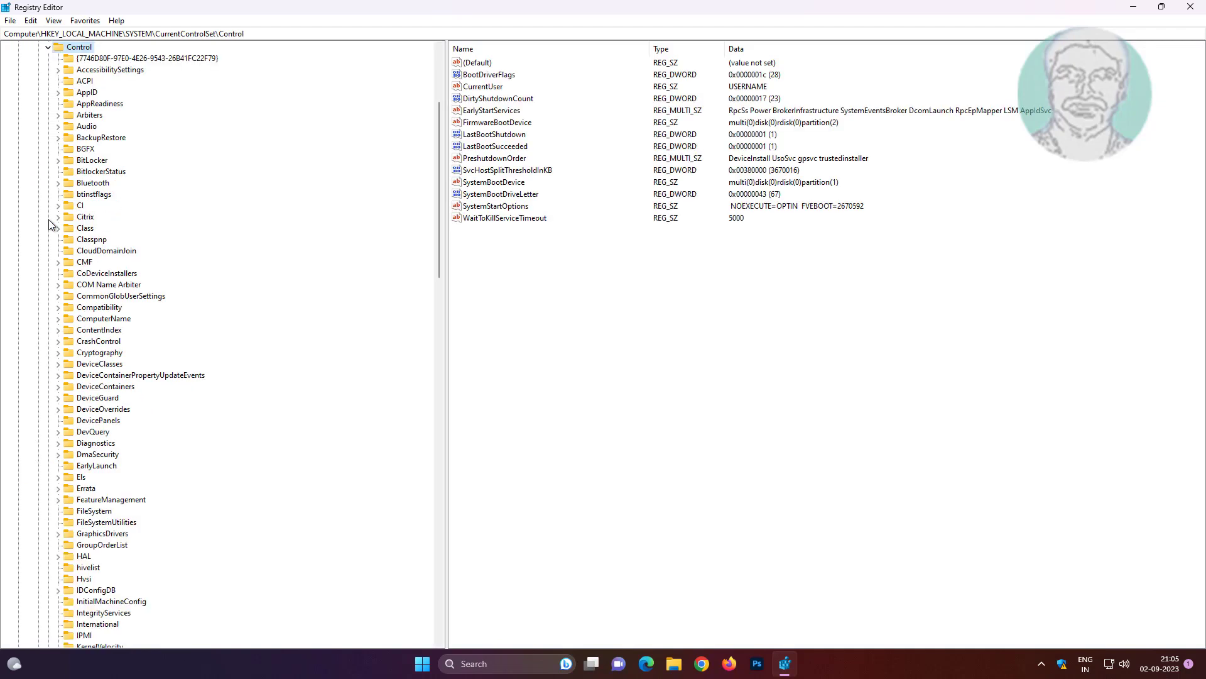
click(86, 231)
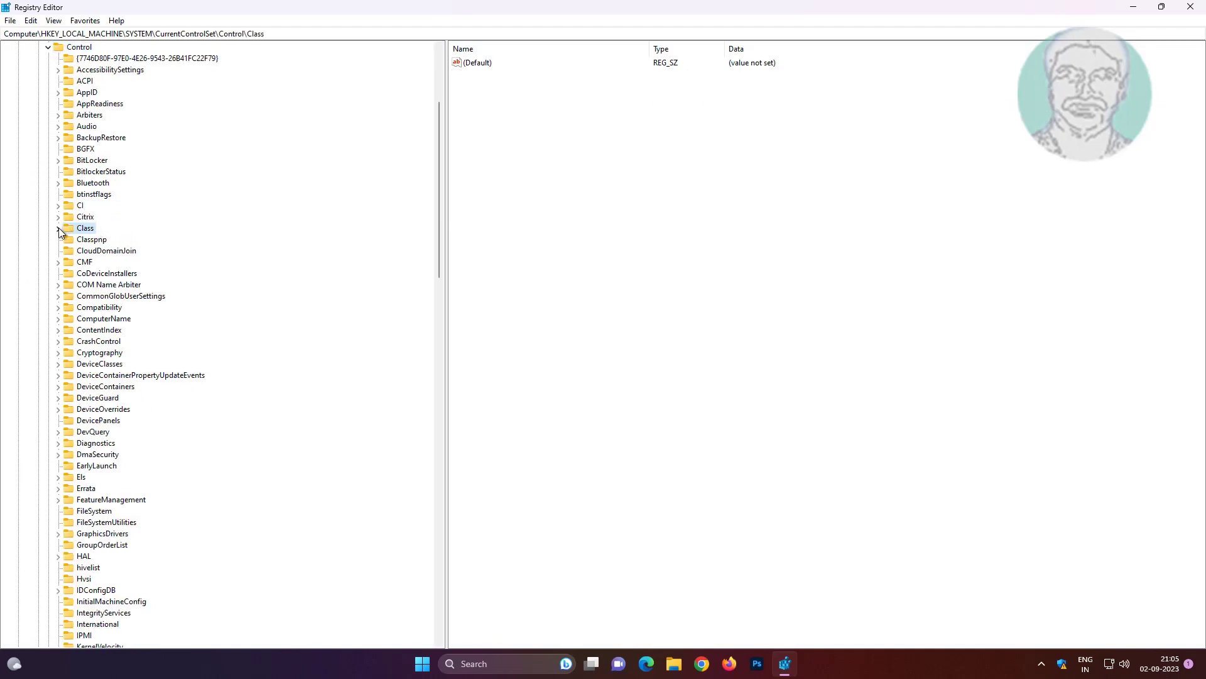
click(58, 228)
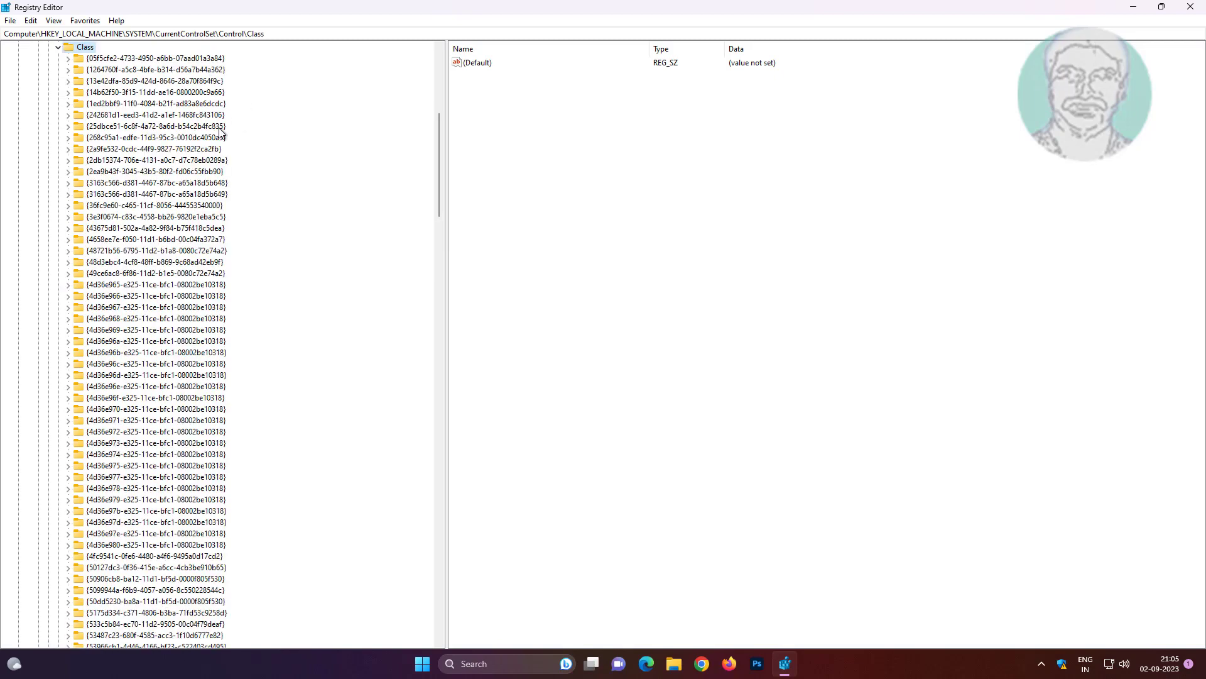
scroll(216, 181, down, 2)
scroll(215, 181, down, 1)
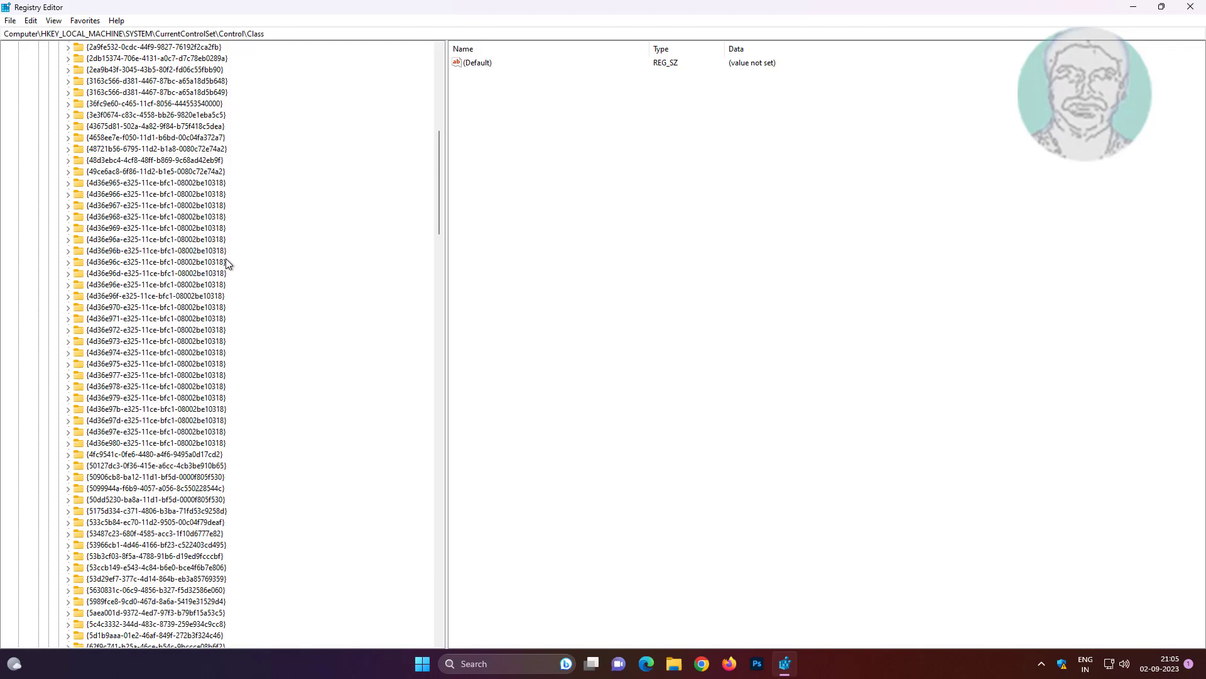
- Delete the UpperFilters and LowerFilters values from the CD-ROM class key
click(90, 183)
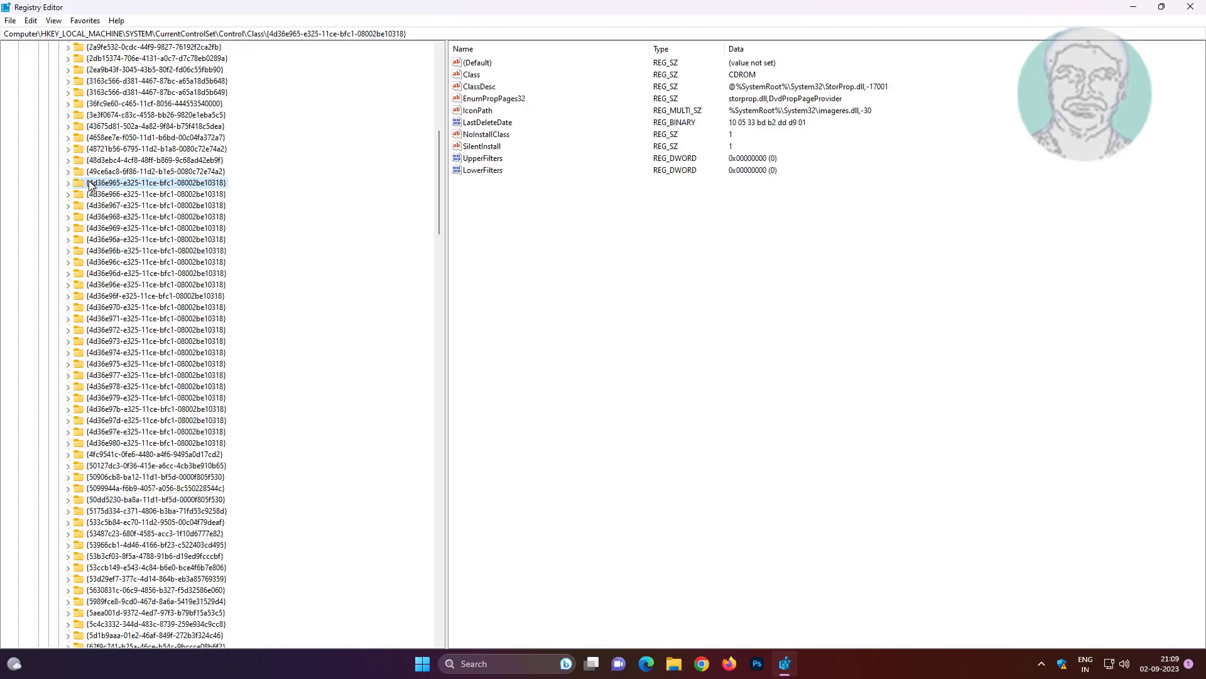
click(68, 182)
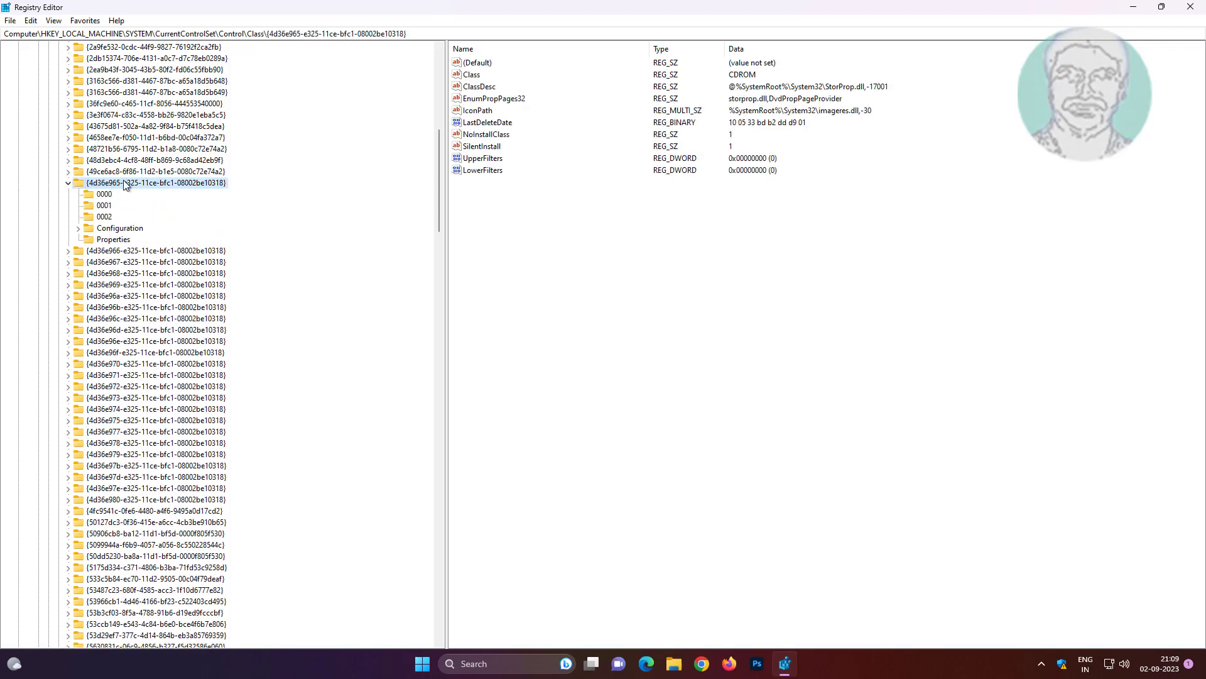
click(475, 209)
drag(479, 162, 479, 162)
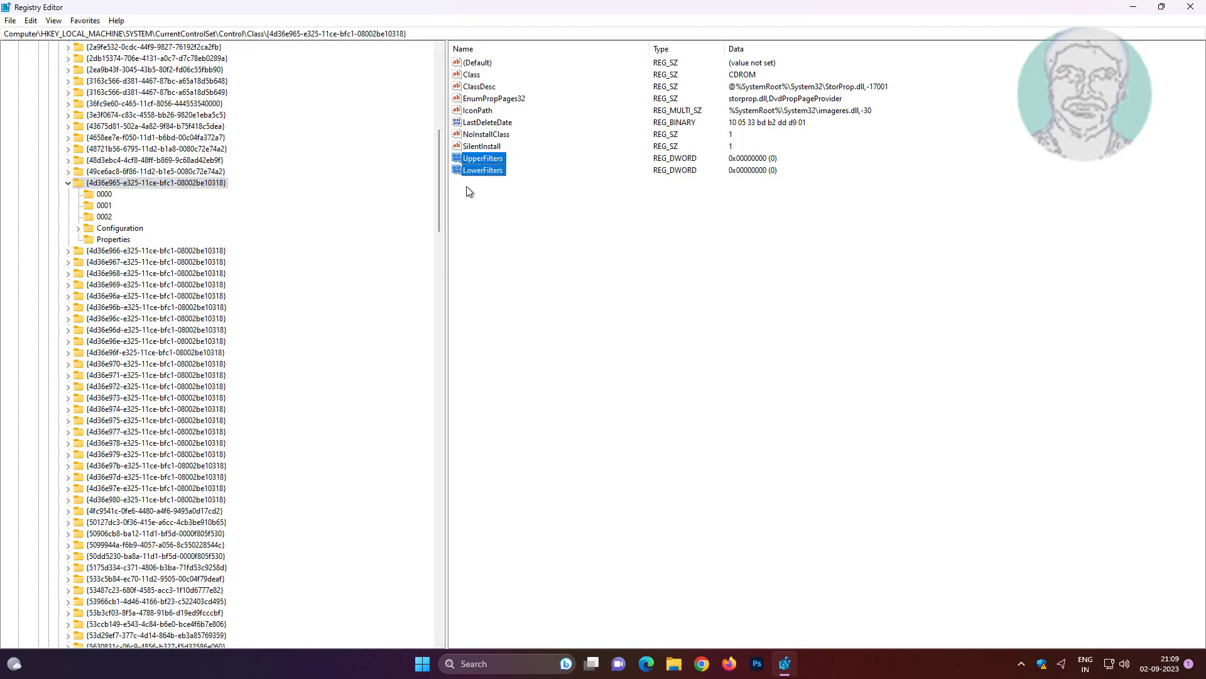
click(514, 205)
click(499, 162)
shift+click(496, 173)
right_click(490, 173)
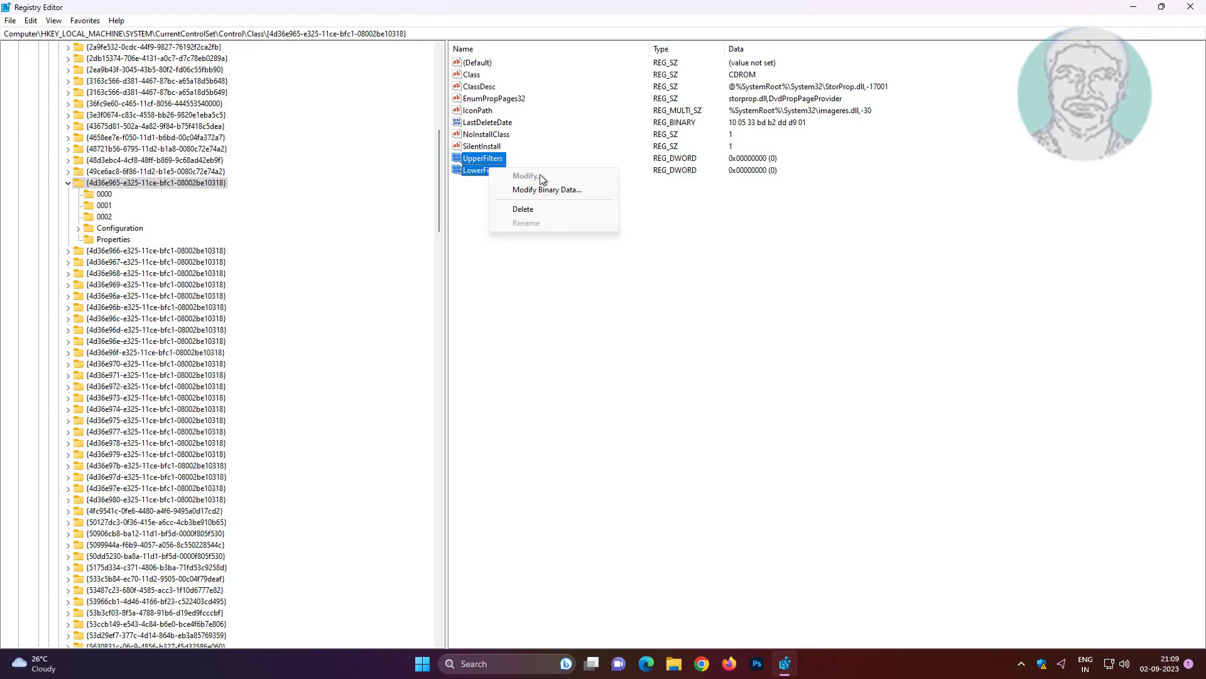
click(533, 210)
click(698, 331)
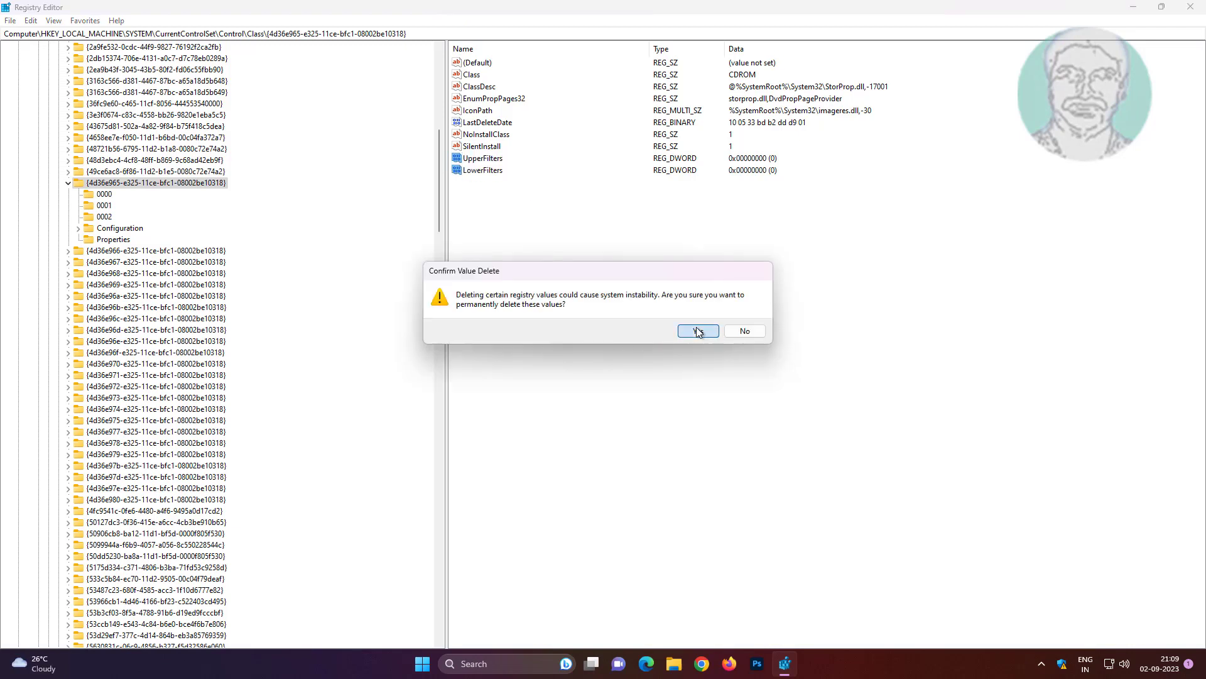
- Collapse the CD-ROM, Control, CurrentControlSet, SYSTEM and HKEY_LOCAL_MACHINE keys and close Registry Editor
click(67, 182)
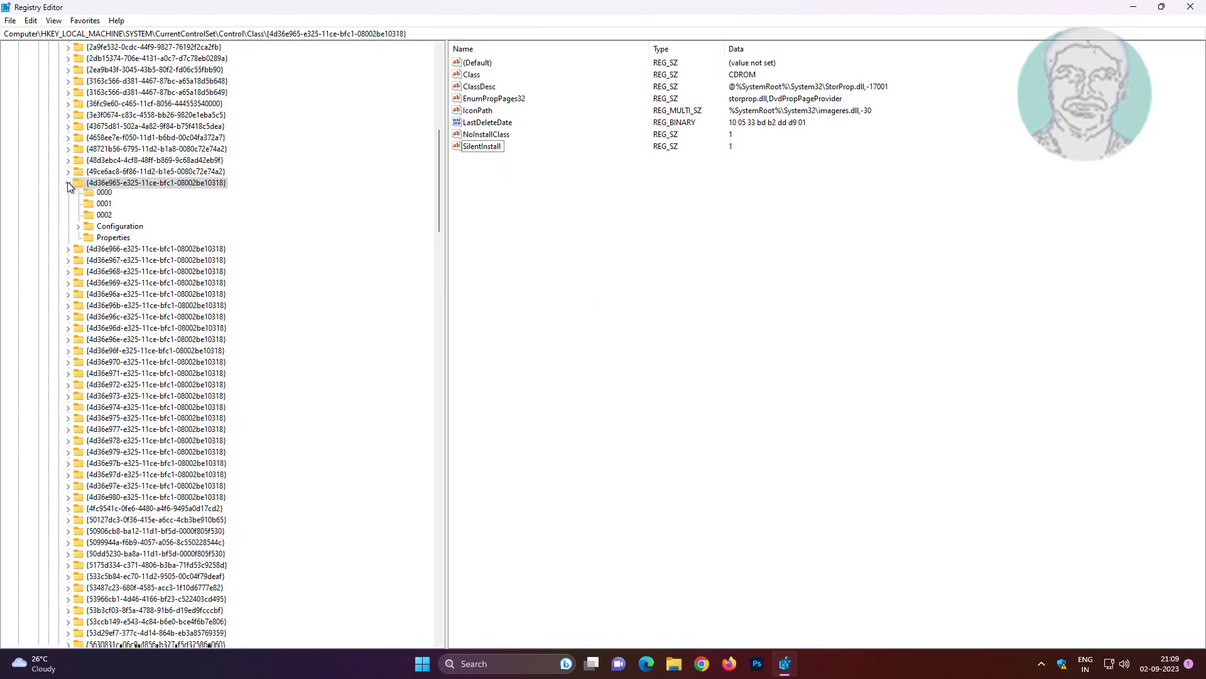
drag(438, 197, 438, 119)
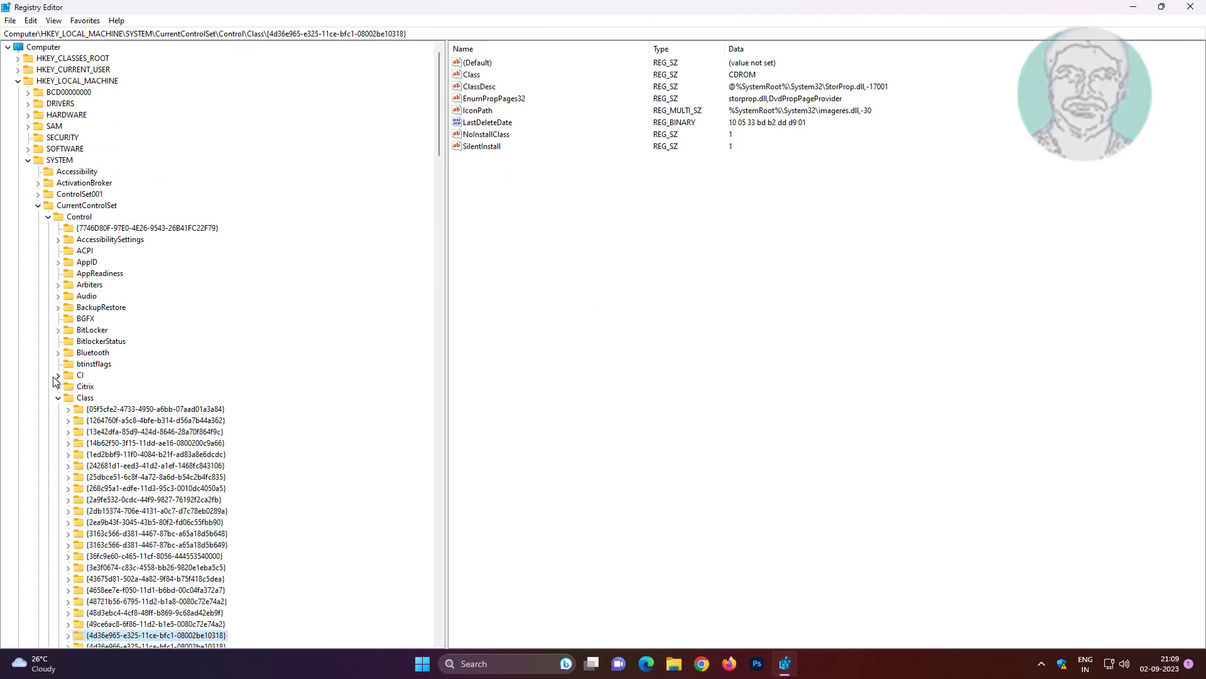
click(48, 216)
click(38, 205)
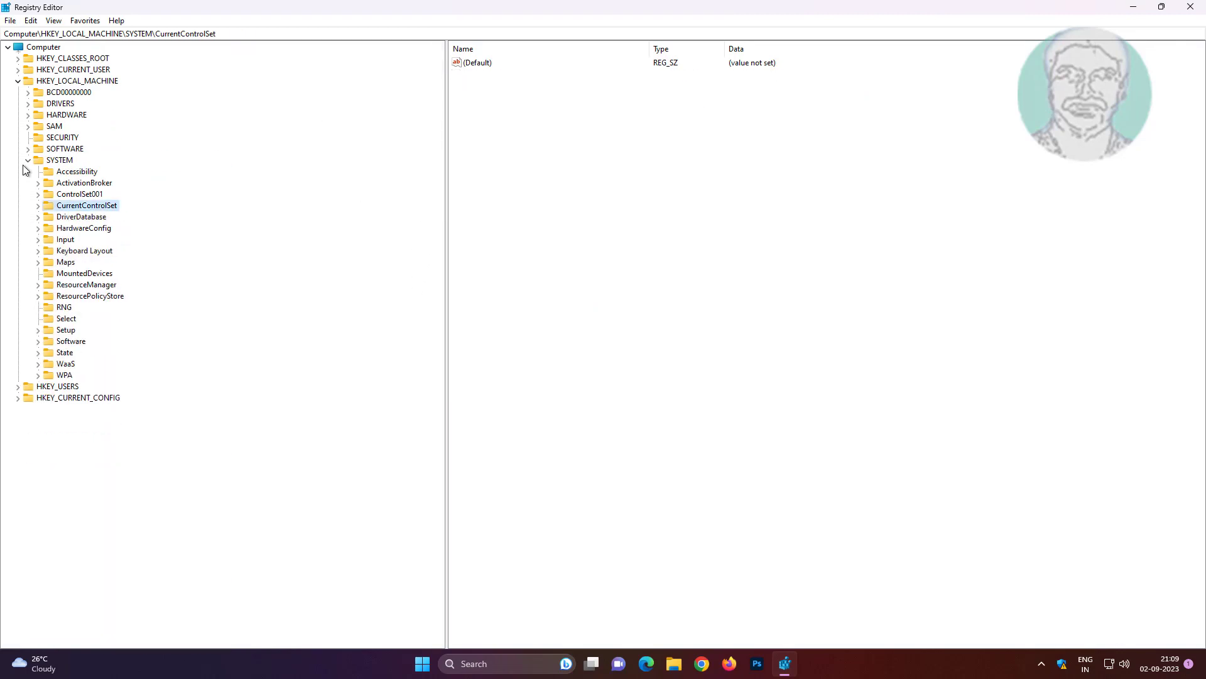
click(28, 160)
click(18, 81)
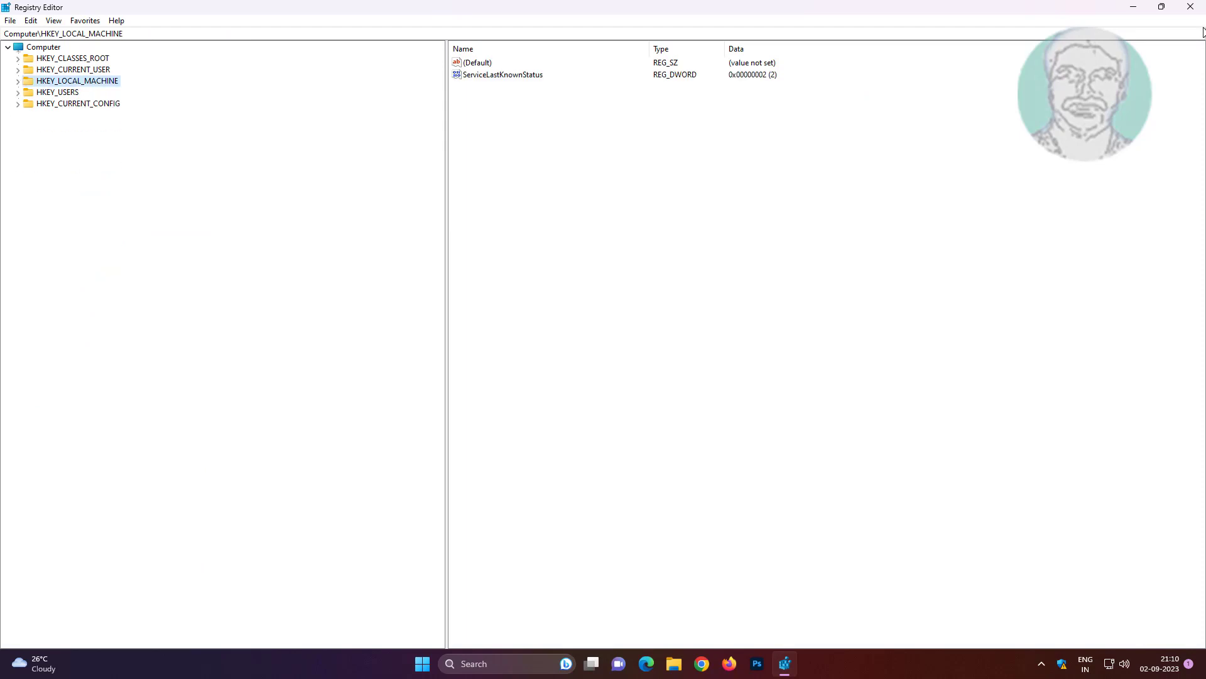
click(1191, 6)
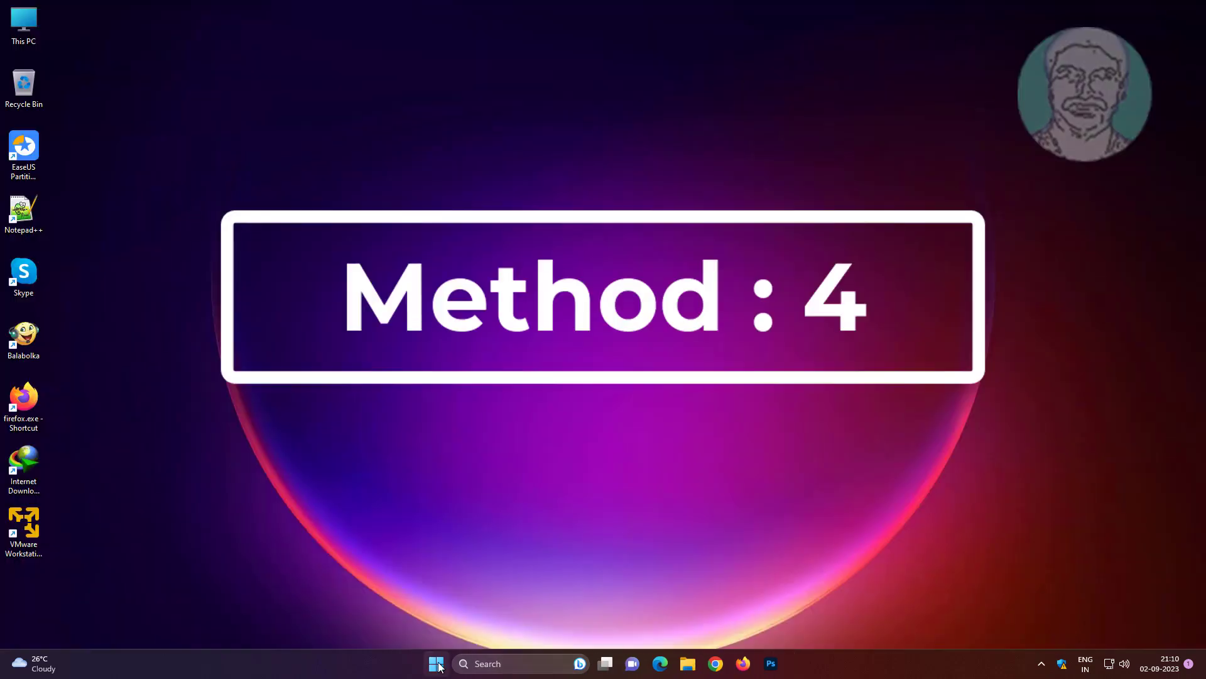
- Restart from the Start power menu, then launch Device Manager from the Start right-click menu
click(437, 664)
click(758, 622)
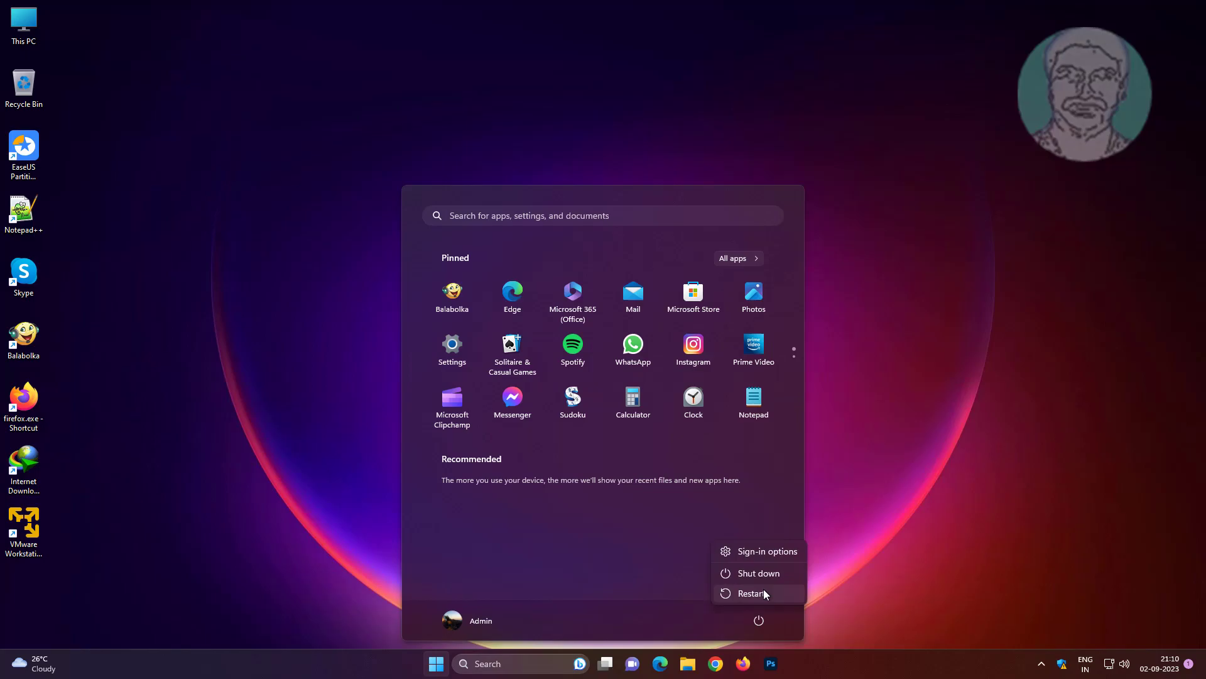
click(763, 589)
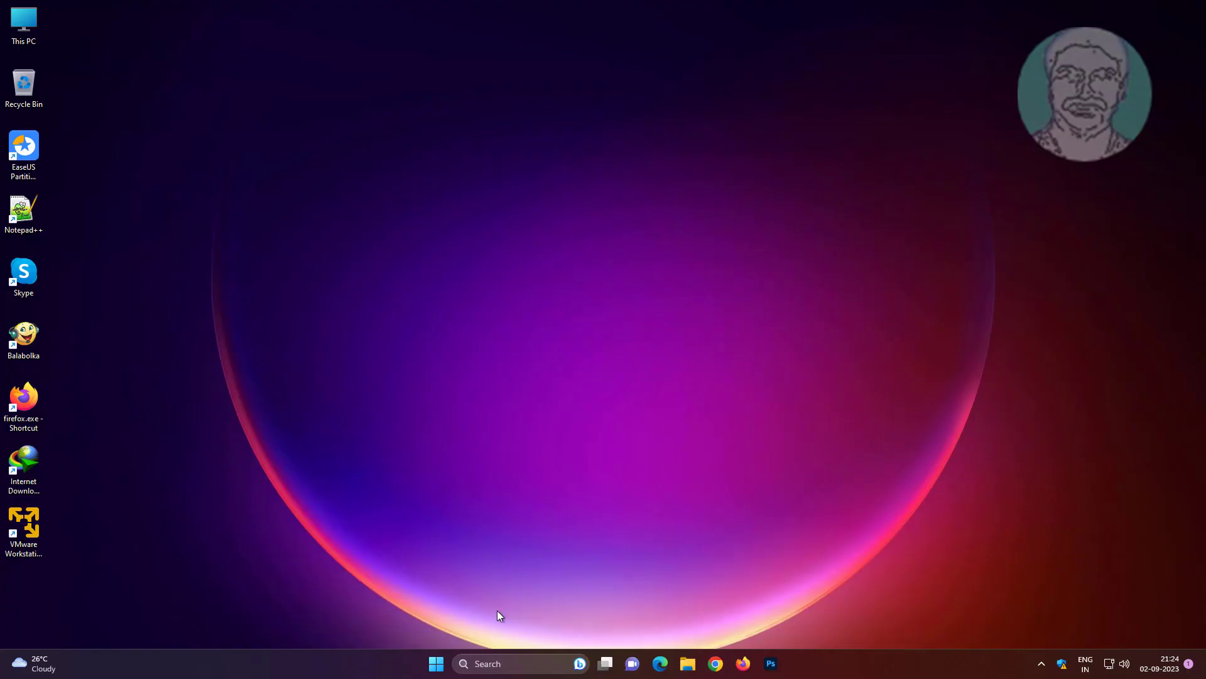
right_click(443, 667)
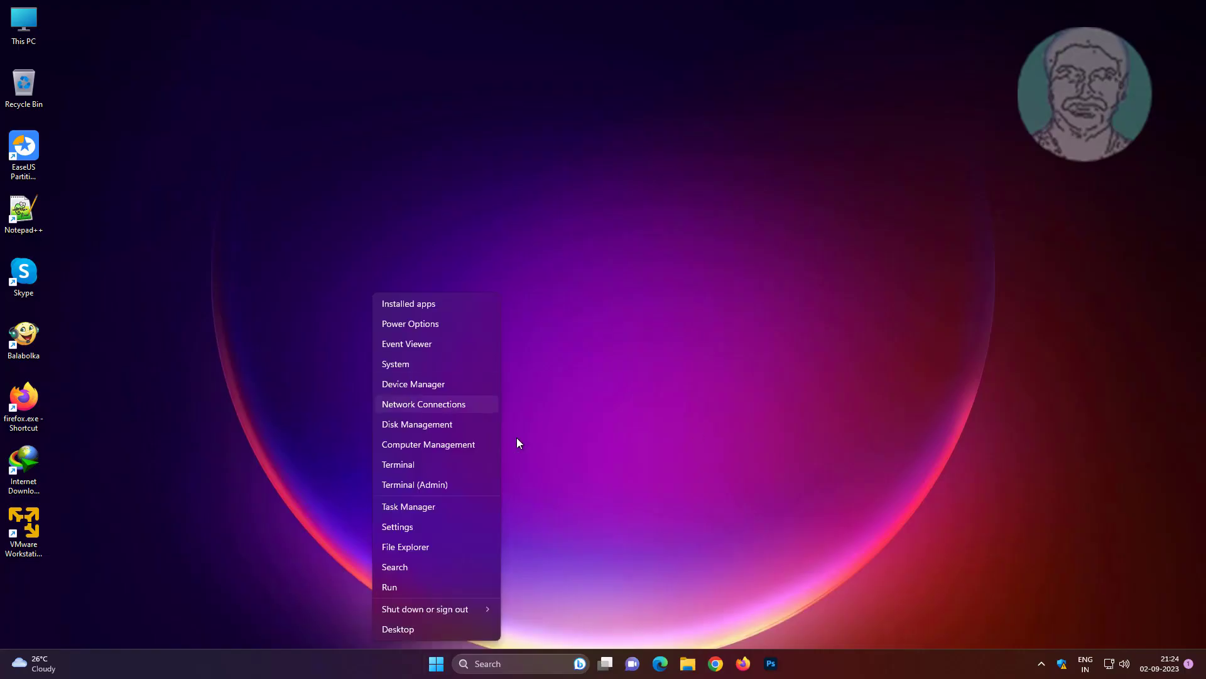
click(421, 383)
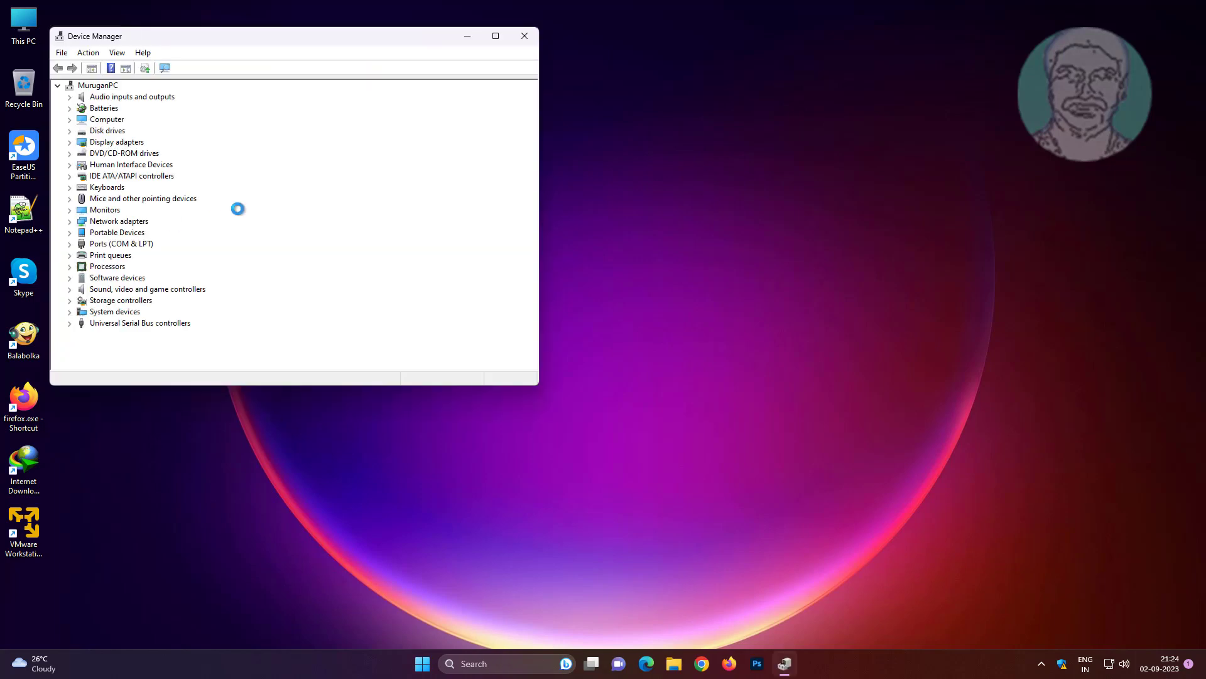
- Search automatically for a driver for the NECVMWar VMware SATA CD01 drive, then close the result
click(131, 155)
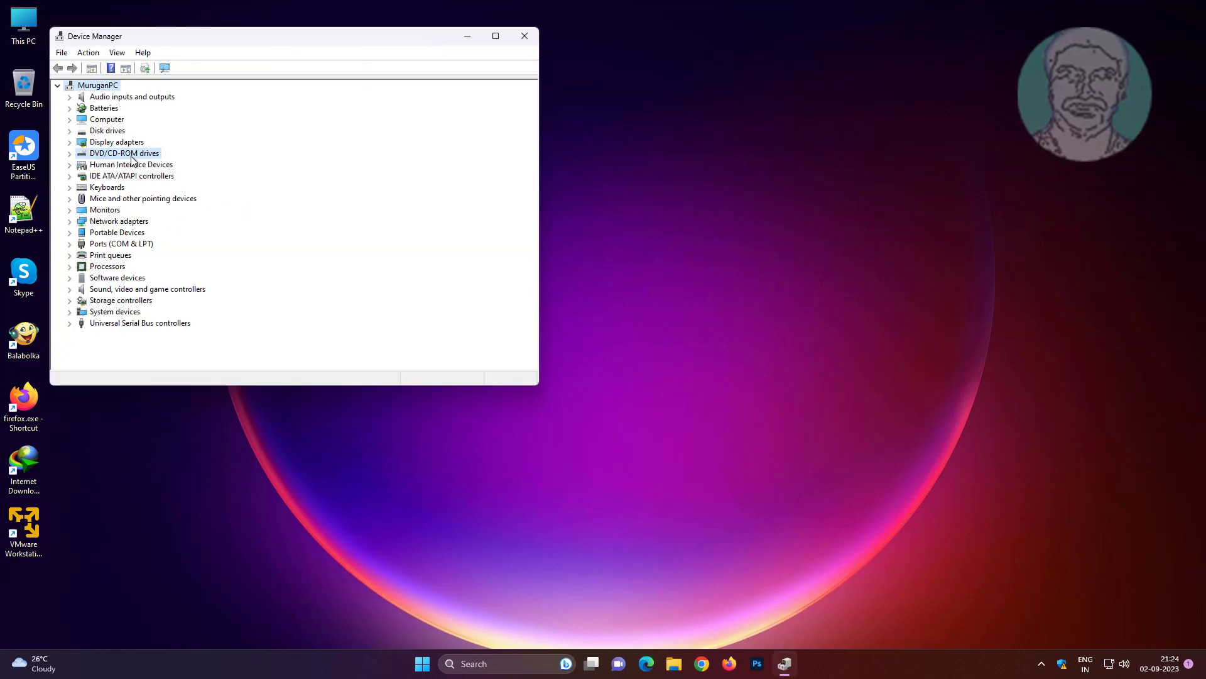
click(70, 154)
click(165, 166)
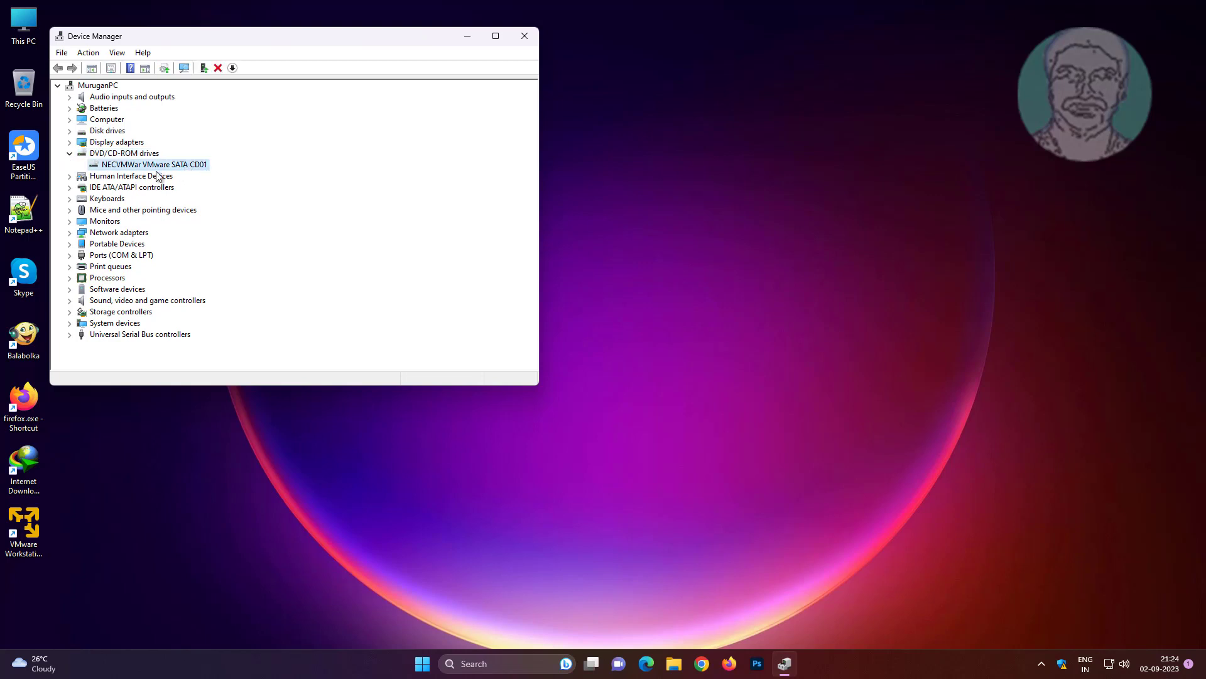
right_click(195, 165)
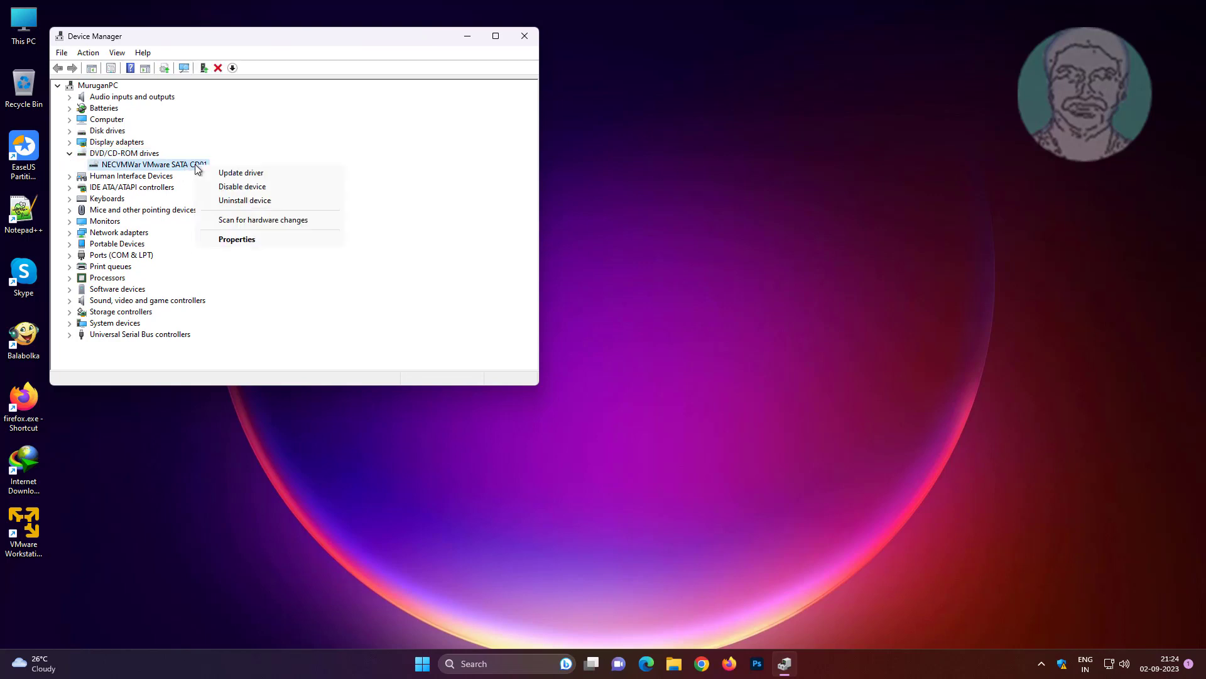
click(270, 175)
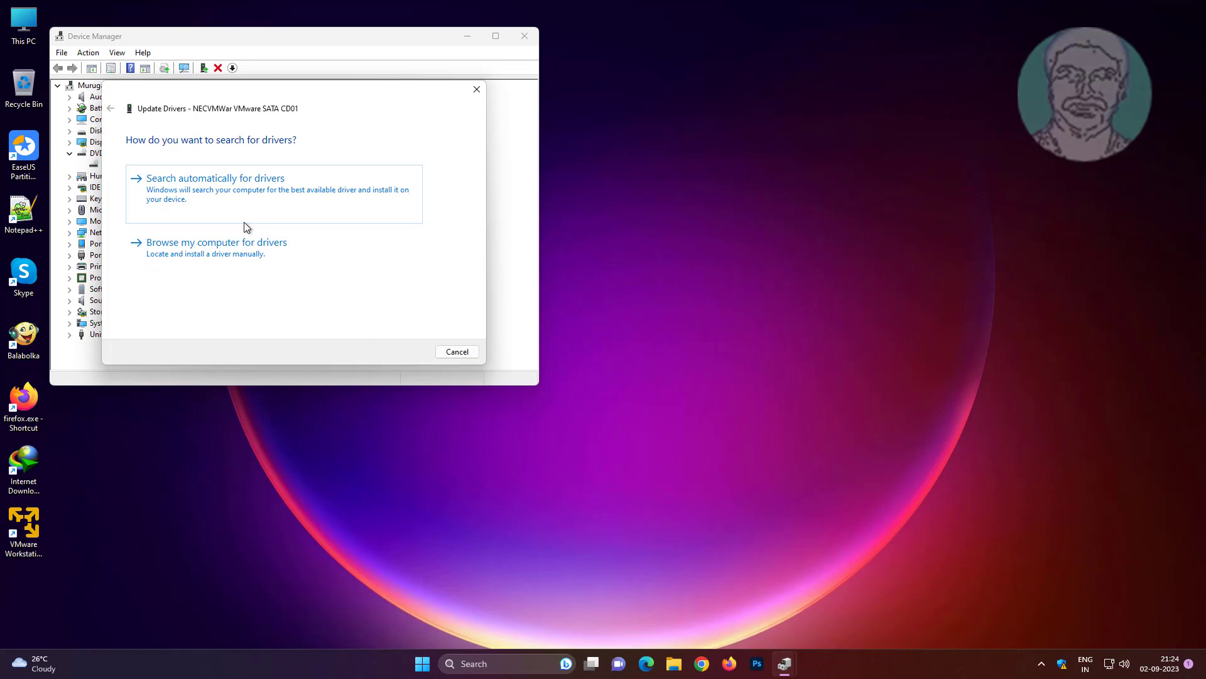
click(308, 199)
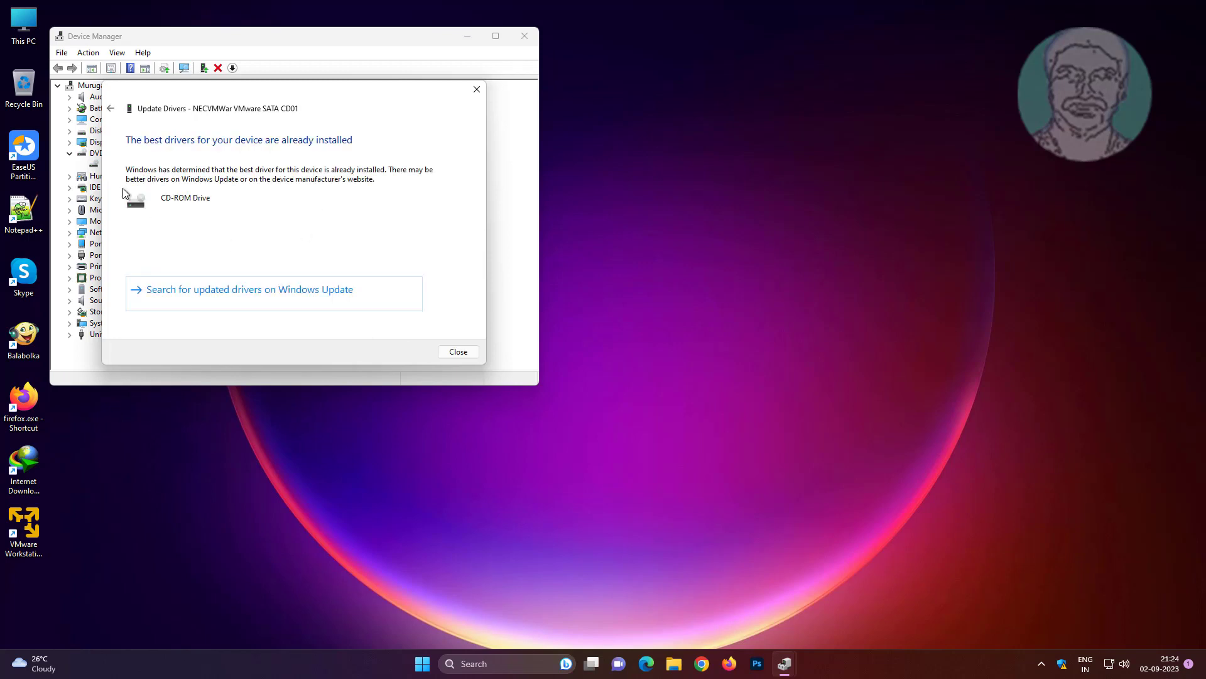
click(458, 352)
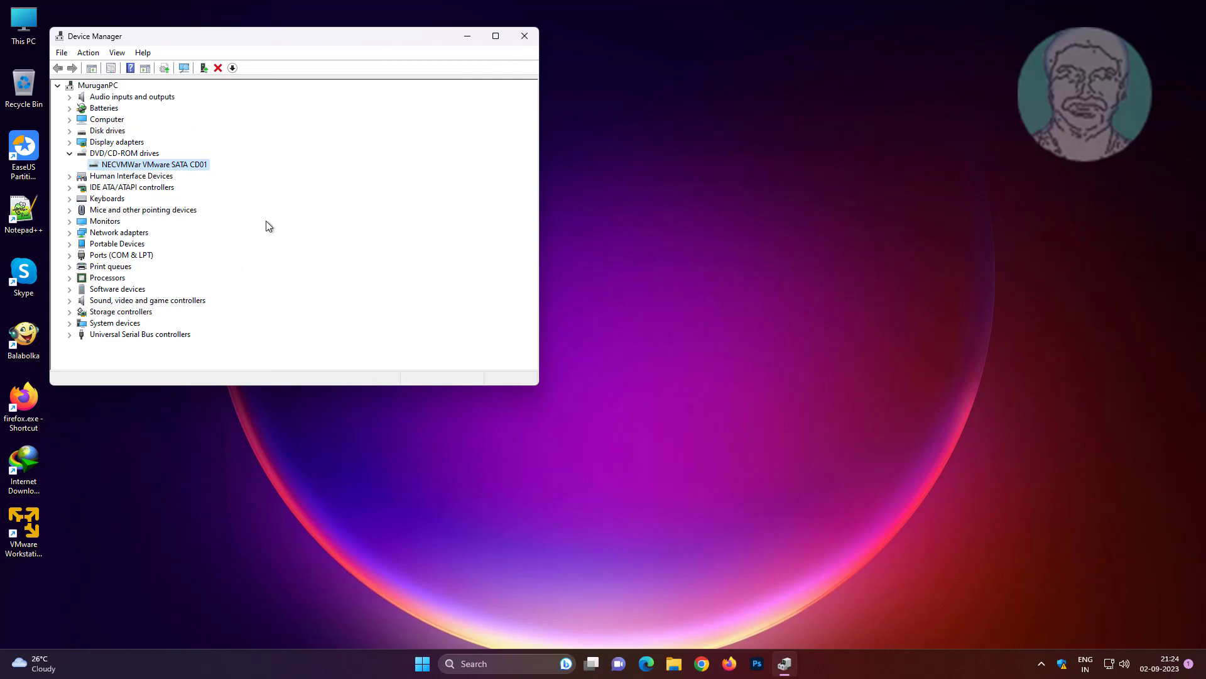
- Uninstall the NECVMWar VMware SATA CD01 drive, then scan for hardware changes to redetect it
right_click(201, 165)
click(243, 198)
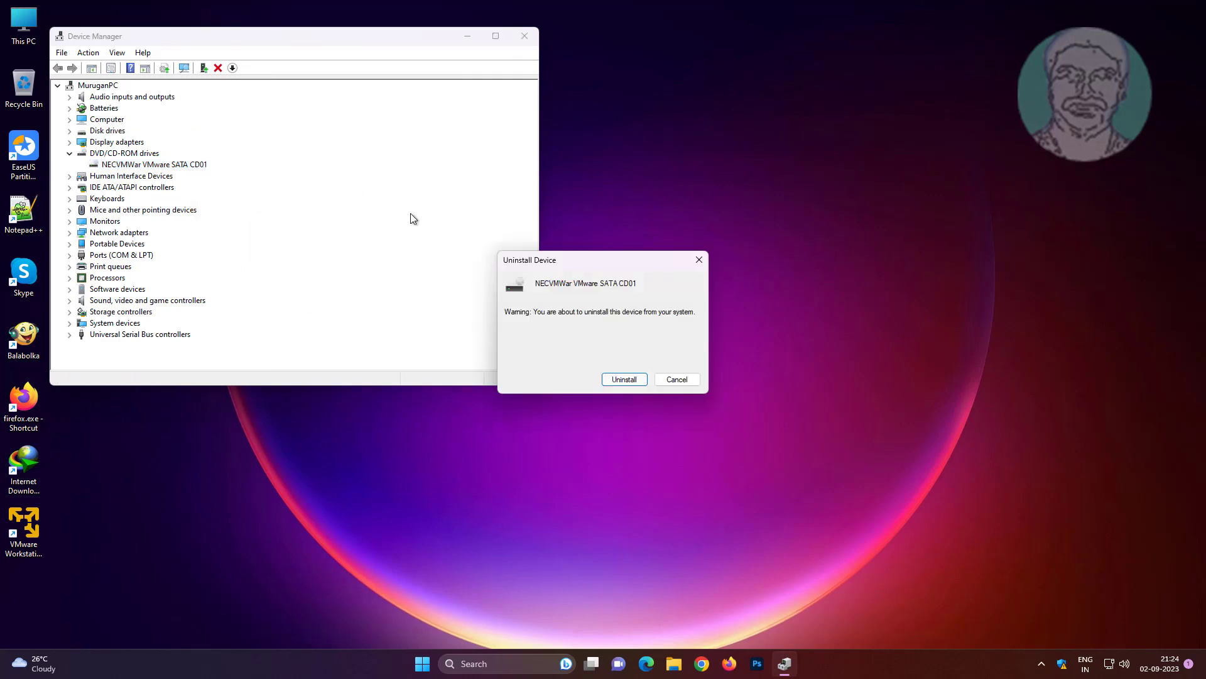
click(622, 379)
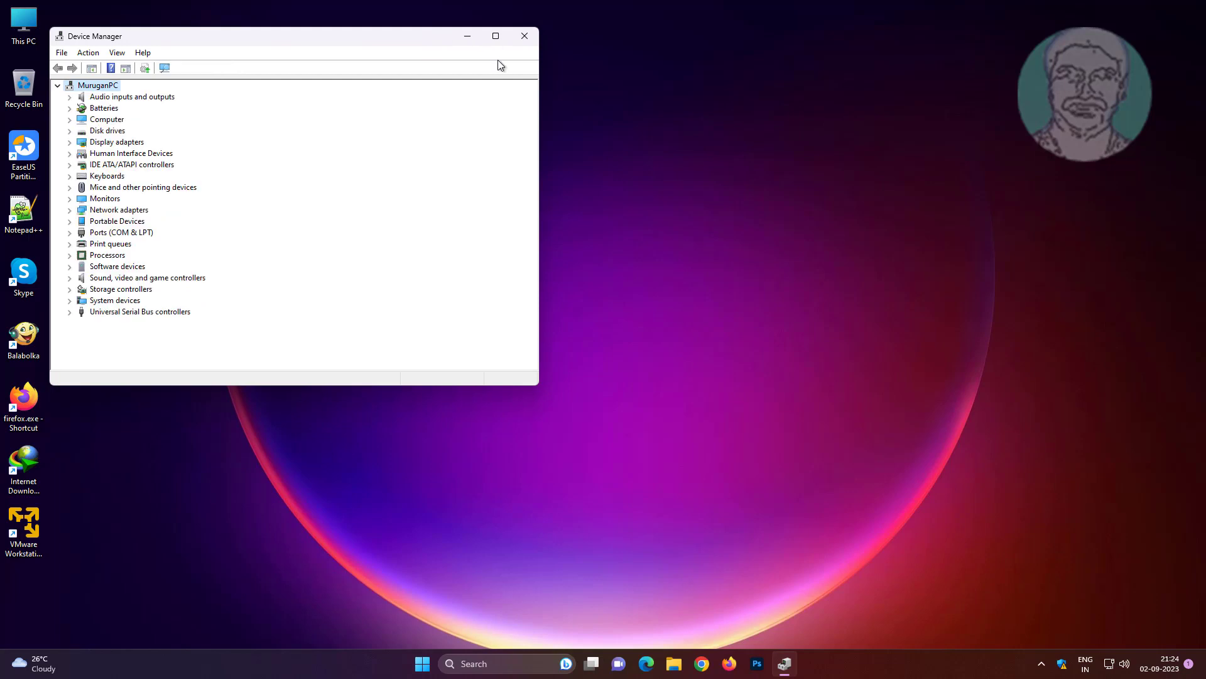
click(90, 52)
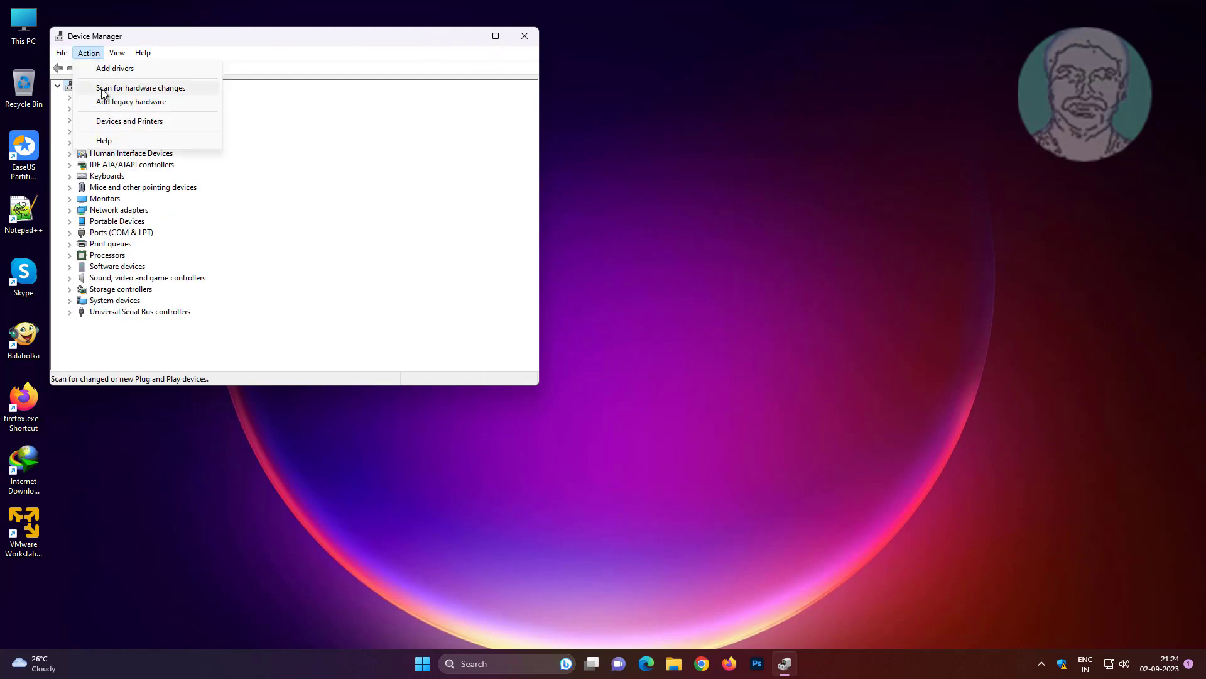
click(127, 89)
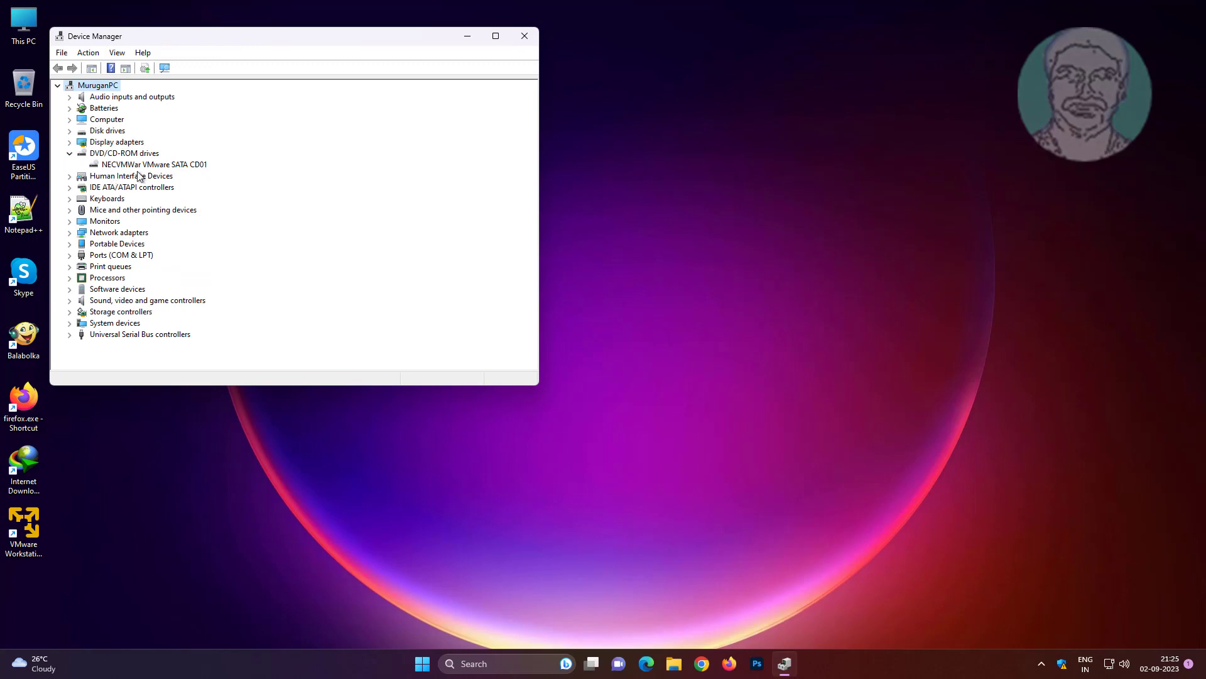
- Close the Device Manager window
click(525, 36)
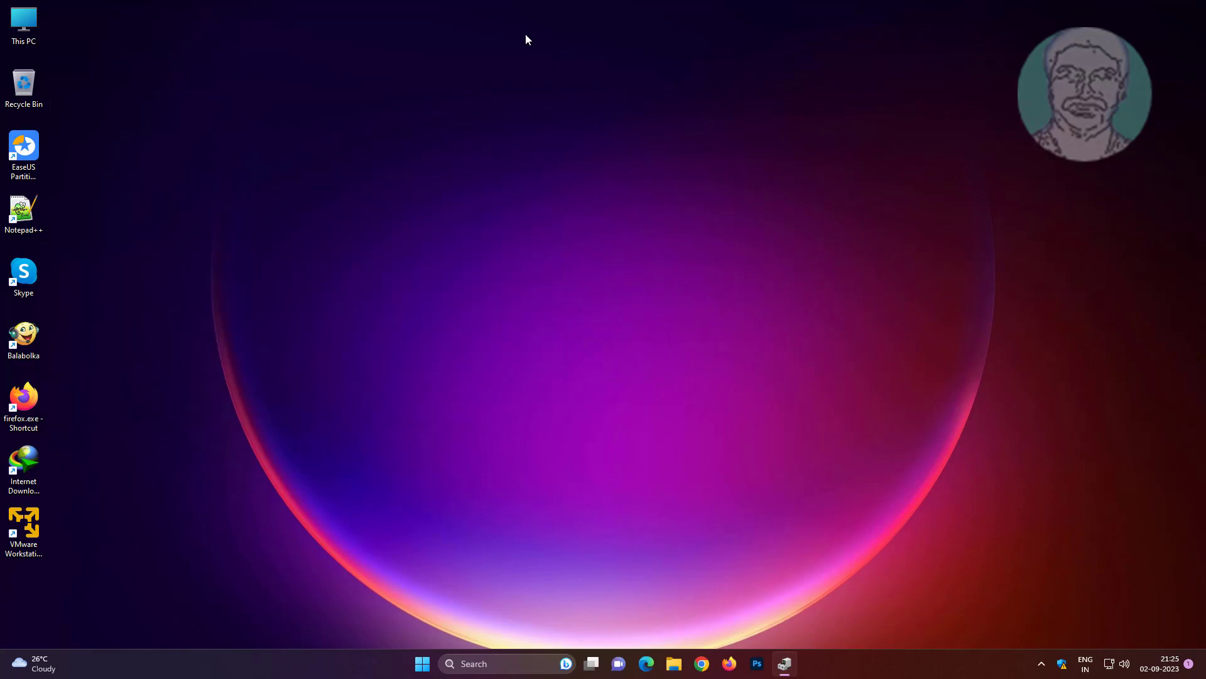